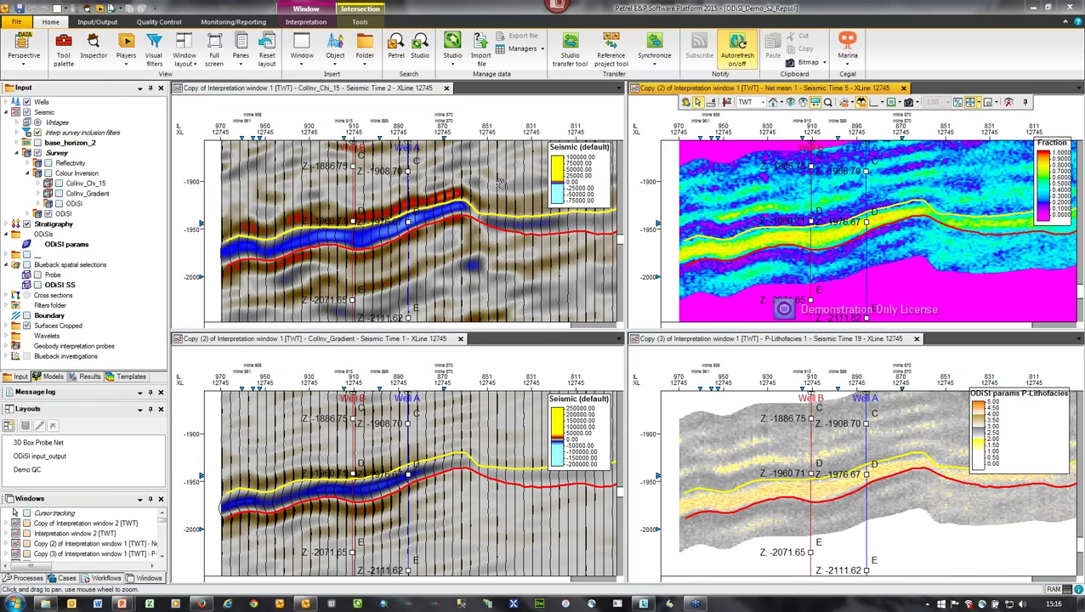
# - Bring forward each of the four interpretation windows: CoInv_Chi_15, CoInv_Gradient, Net mean 1 and P-Lithofacies 1
pyautogui.click(382, 89)
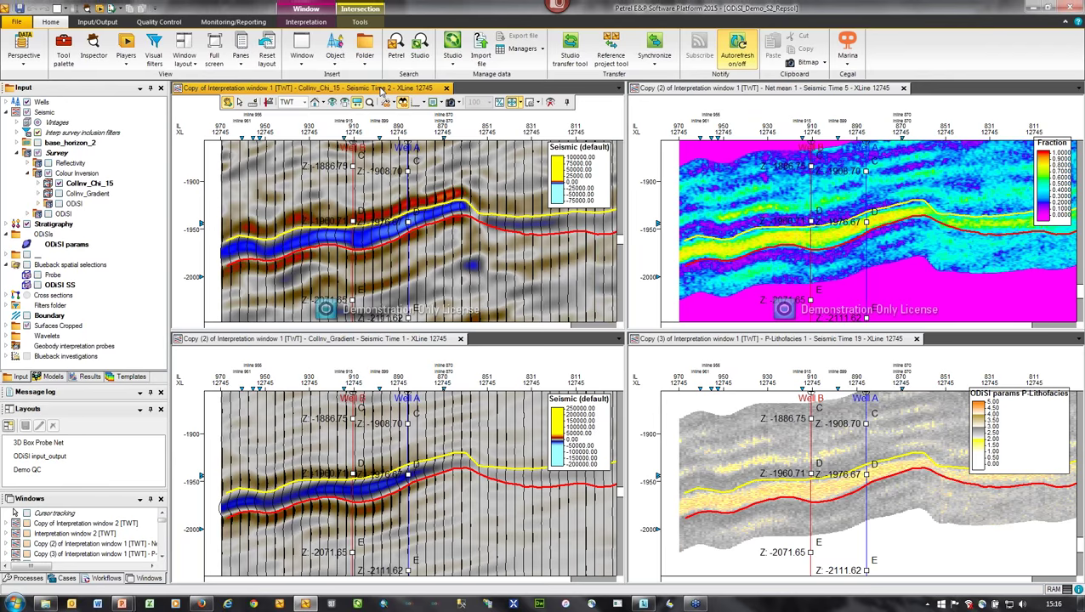
pyautogui.click(382, 339)
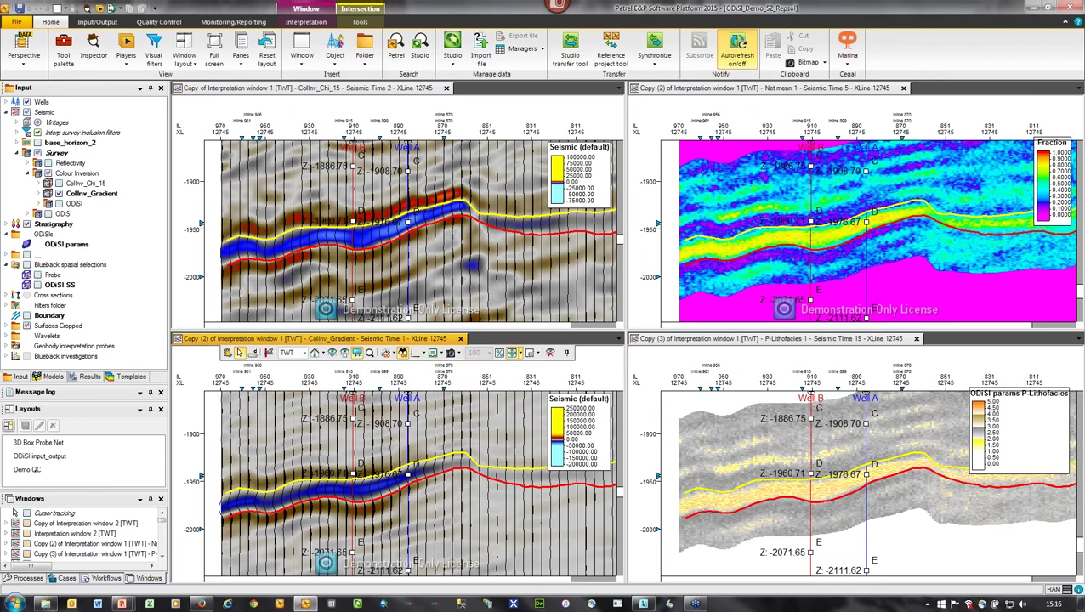
pyautogui.click(778, 94)
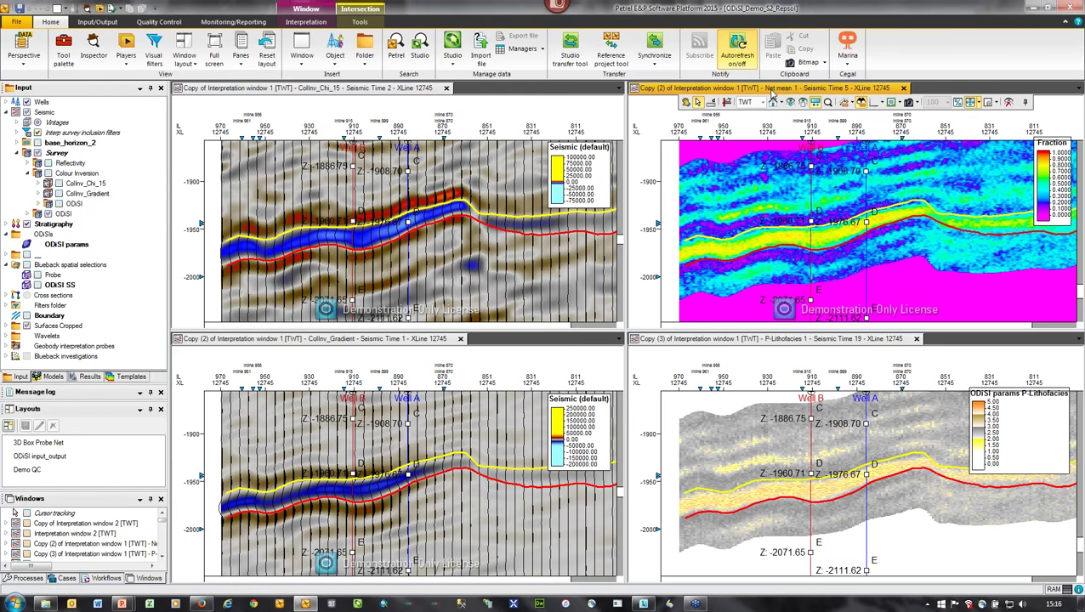
pyautogui.click(841, 341)
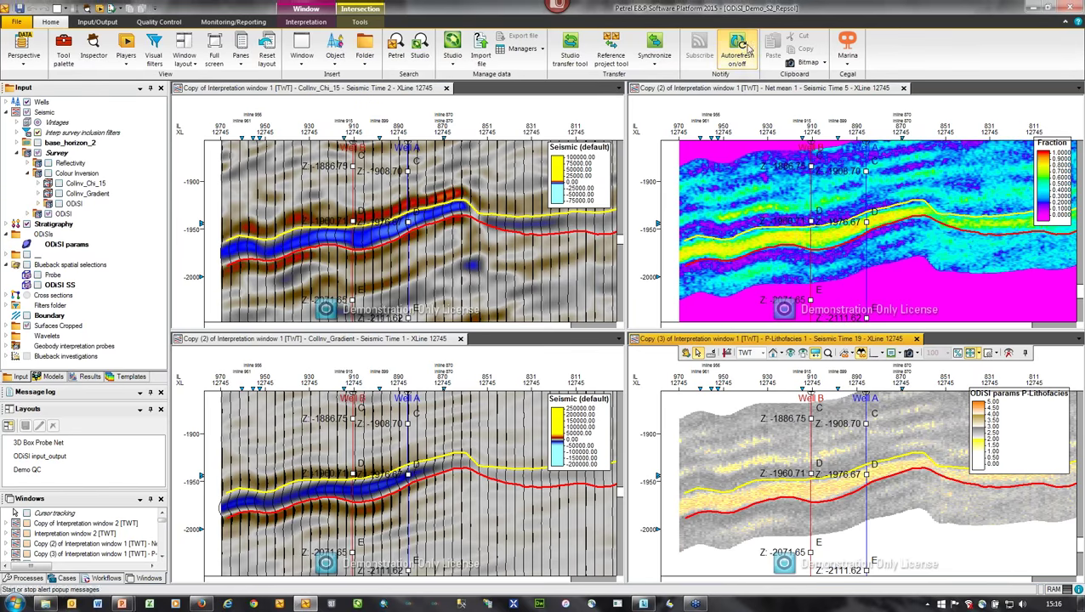
# - Open the Blueback ODiSI tool's Create ODiSI params page with the existing ODiSI params object loaded, and enlarge its dialog
pyautogui.click(848, 63)
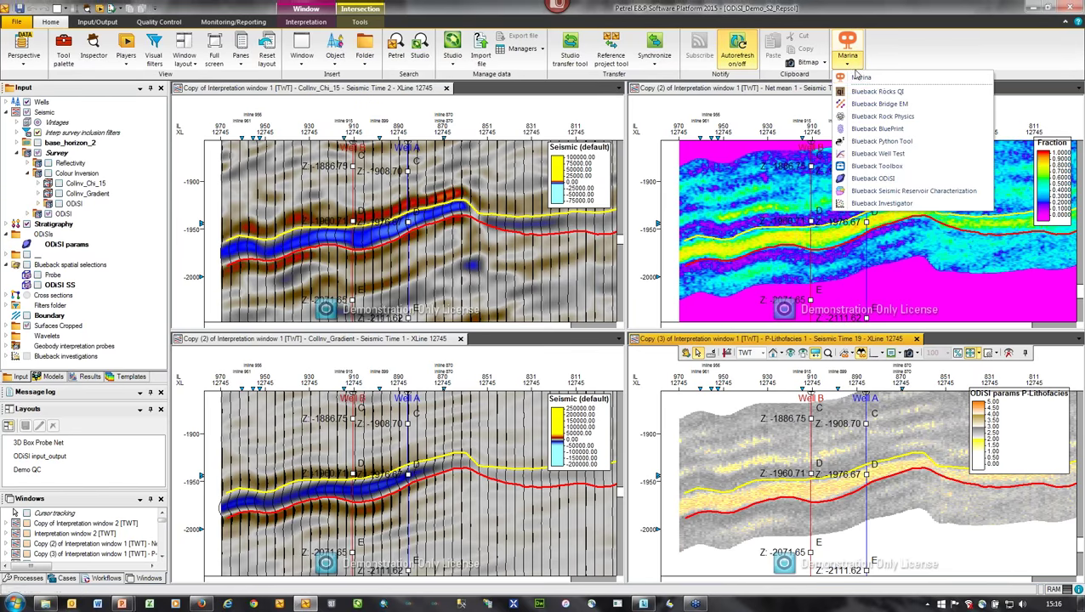
pyautogui.click(926, 180)
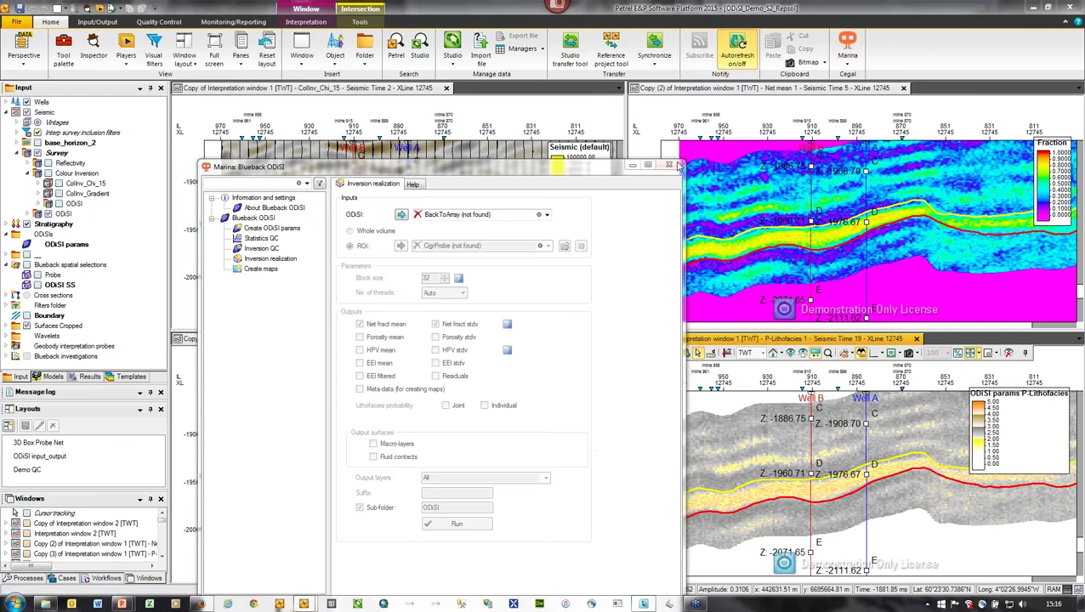
pyautogui.moveTo(677, 166); pyautogui.dragTo(570, 89)
pyautogui.click(162, 152)
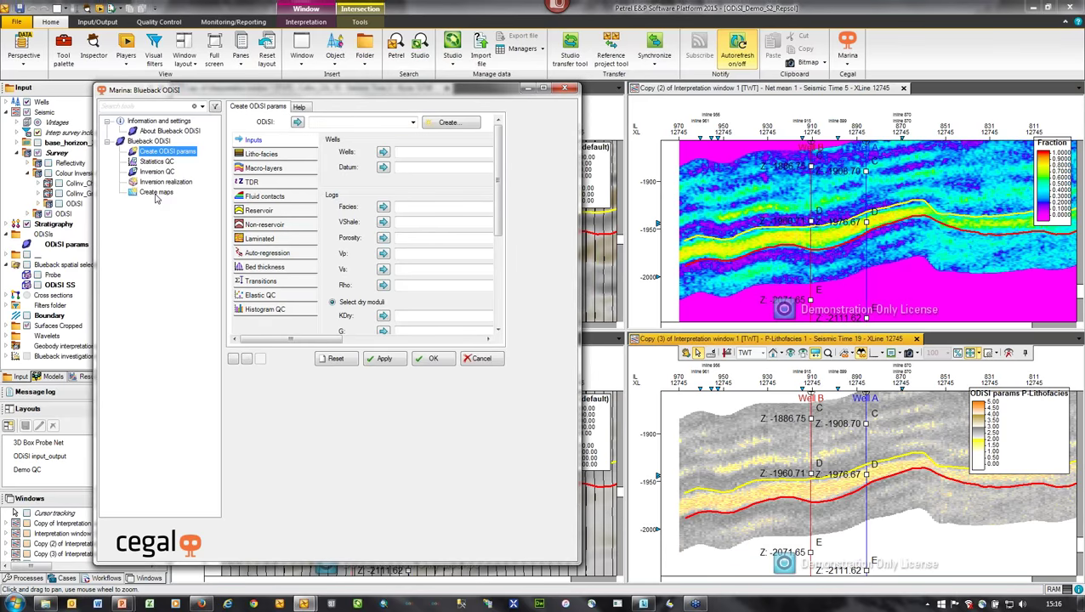
pyautogui.moveTo(339, 93); pyautogui.dragTo(331, 70)
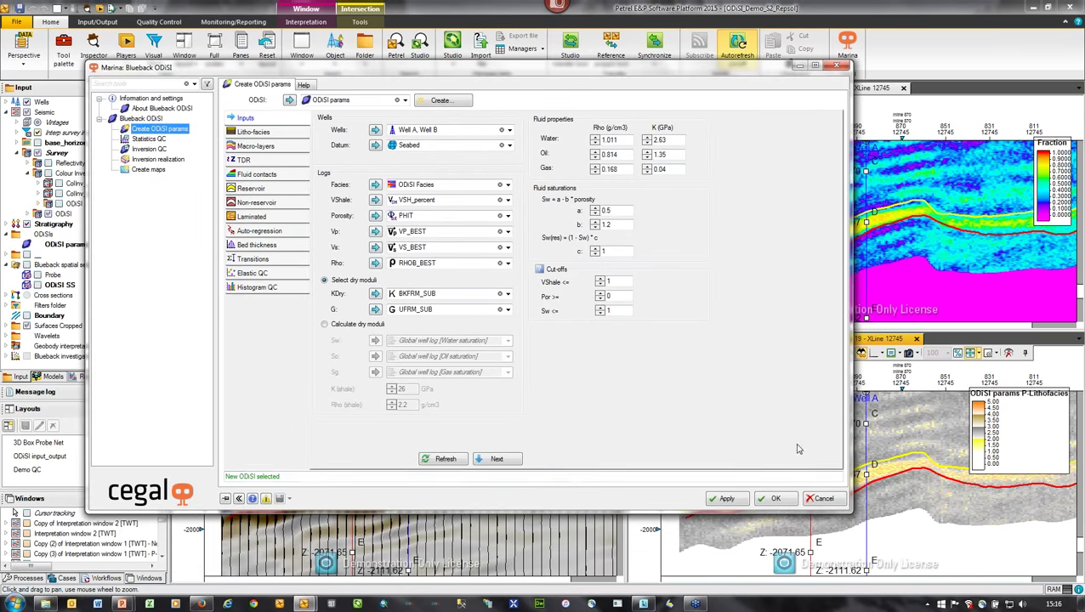
pyautogui.moveTo(847, 508); pyautogui.dragTo(969, 567)
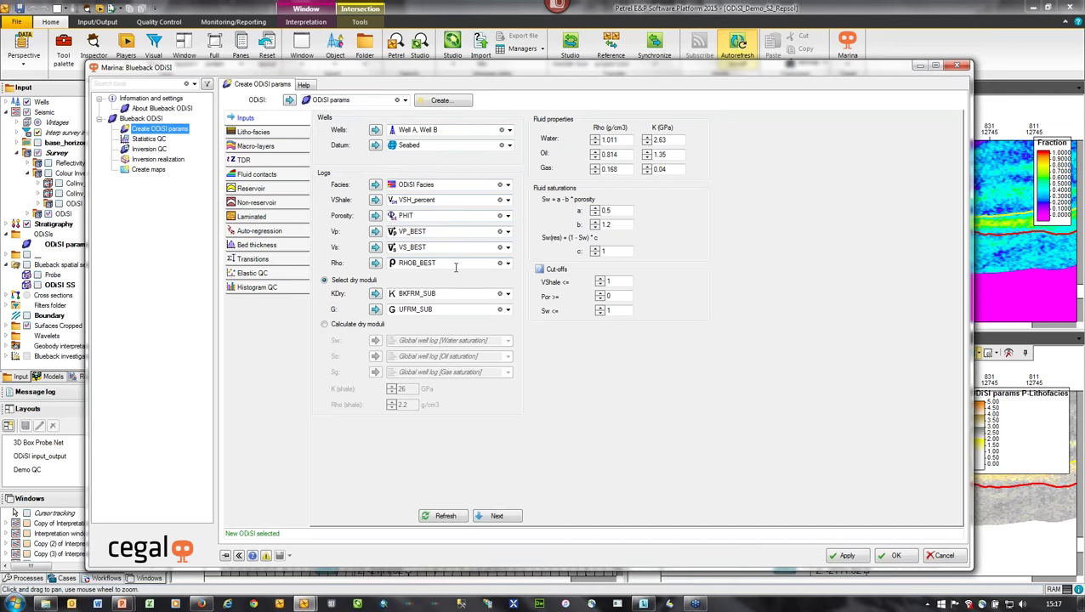
# - Try the Calculate dry moduli option for the input logs and return to Select dry moduli
pyautogui.click(324, 326)
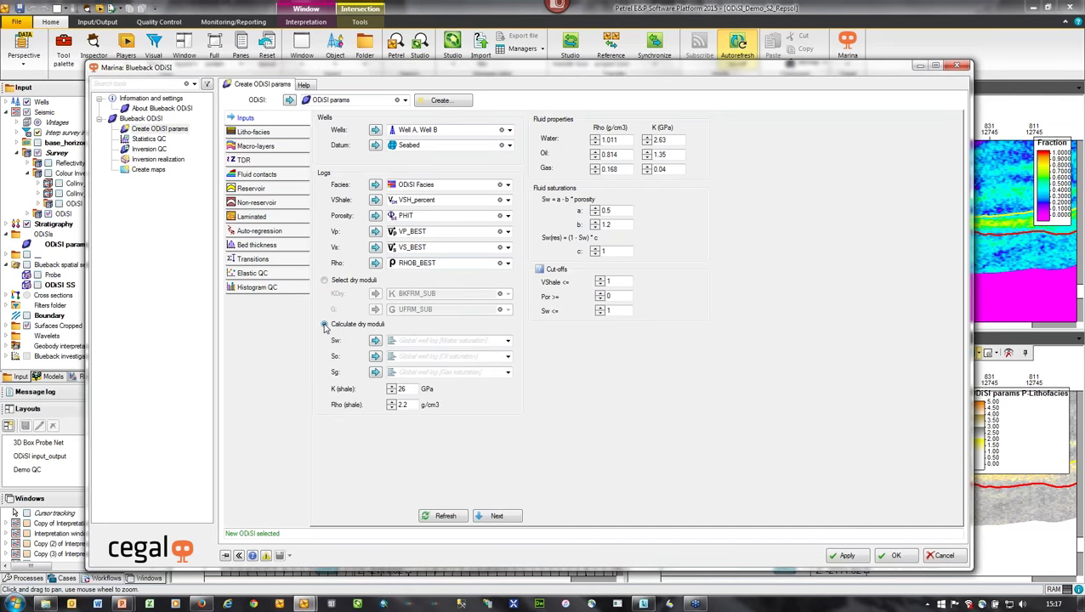
pyautogui.click(324, 281)
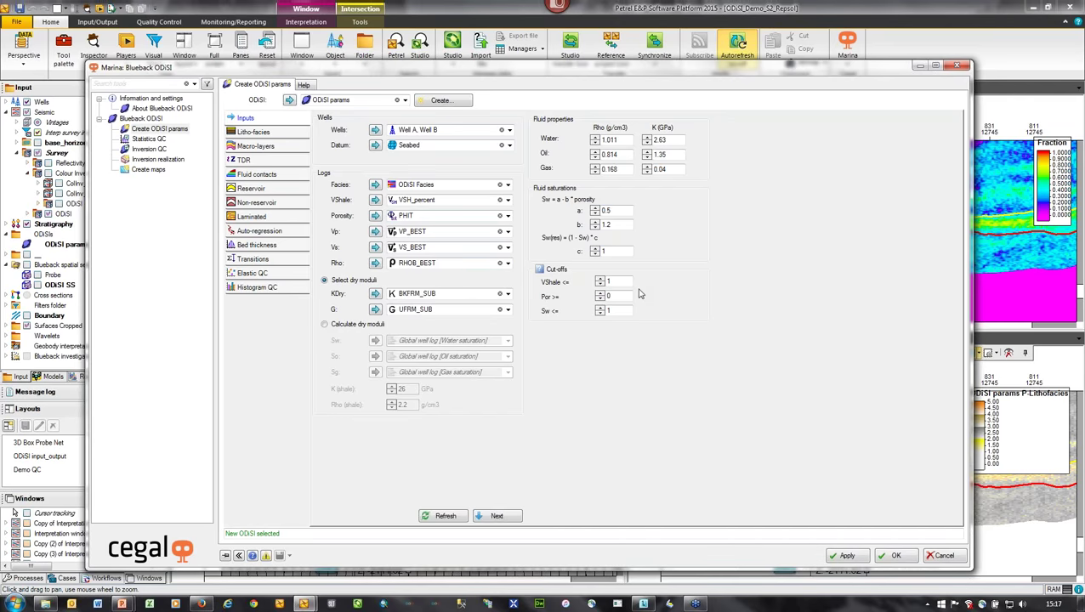
# - Examine the litho-facies table and the macro-layers settings in a widened dialog, selecting well tops B through G
pyautogui.click(266, 134)
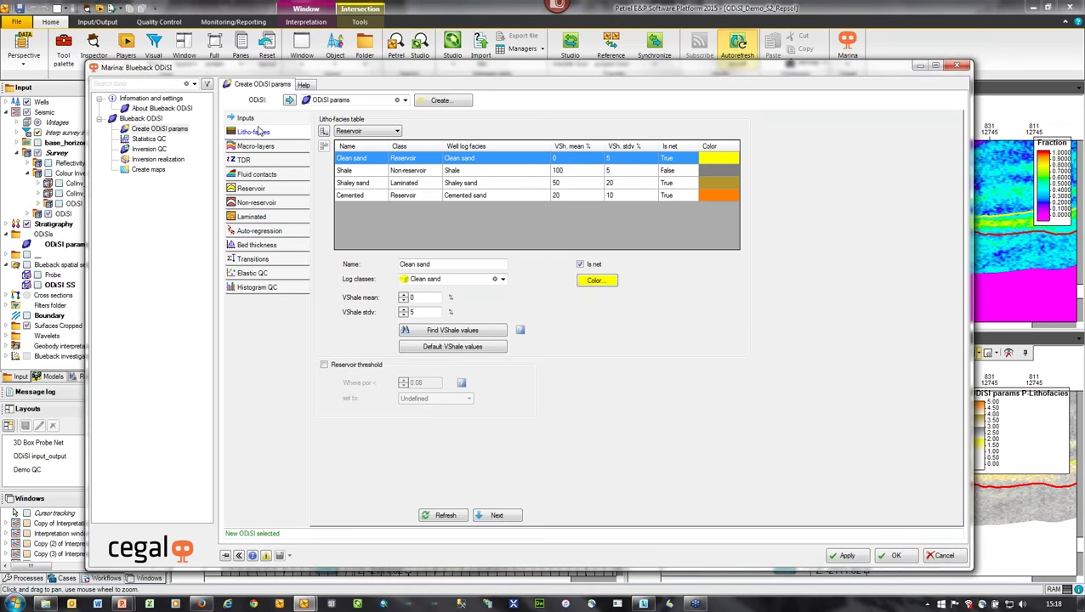
pyautogui.click(253, 121)
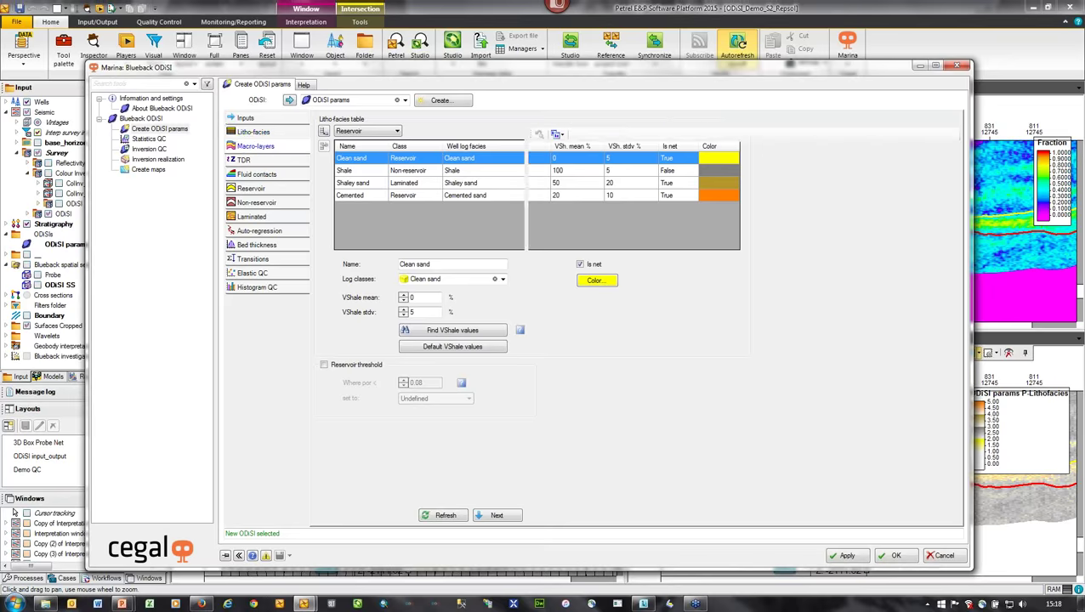
pyautogui.moveTo(400, 72); pyautogui.dragTo(338, 61)
pyautogui.moveTo(908, 266); pyautogui.dragTo(1025, 266)
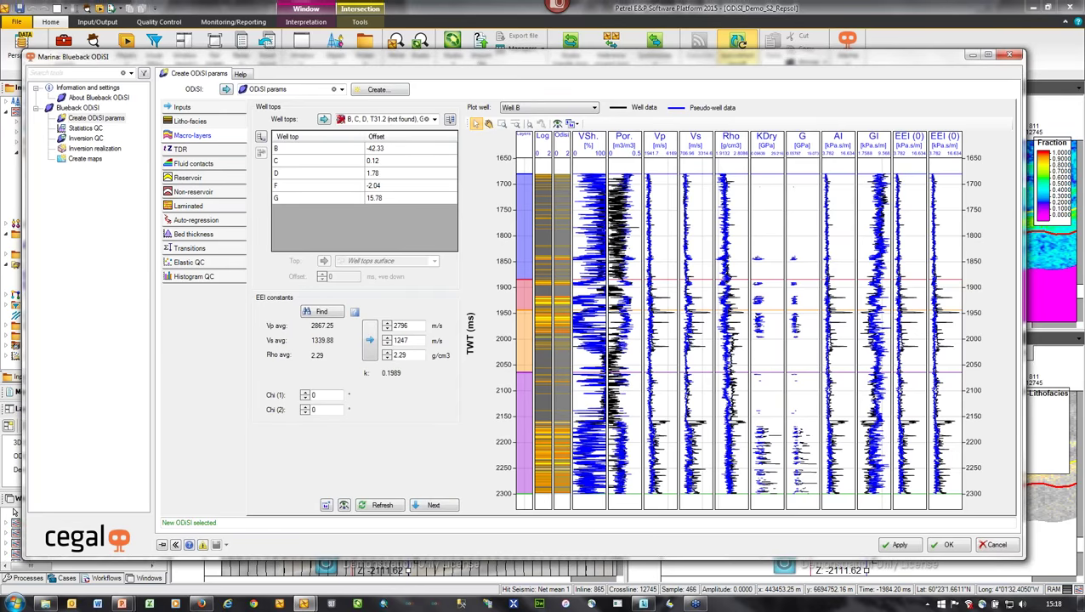
pyautogui.click(298, 150)
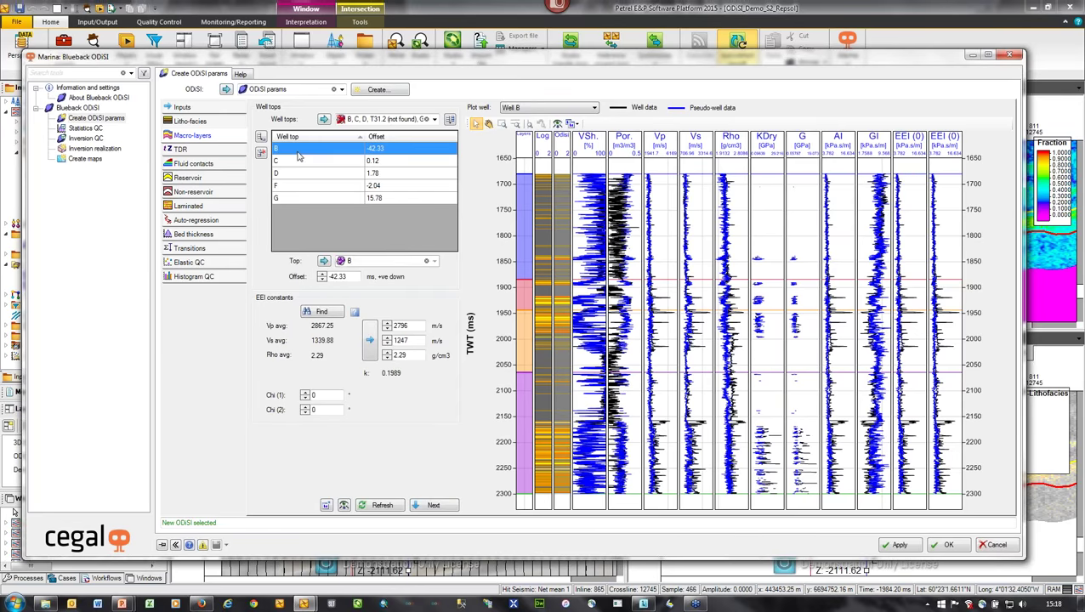
pyautogui.keyDown('shift'); pyautogui.click(335, 197); pyautogui.keyUp('shift')
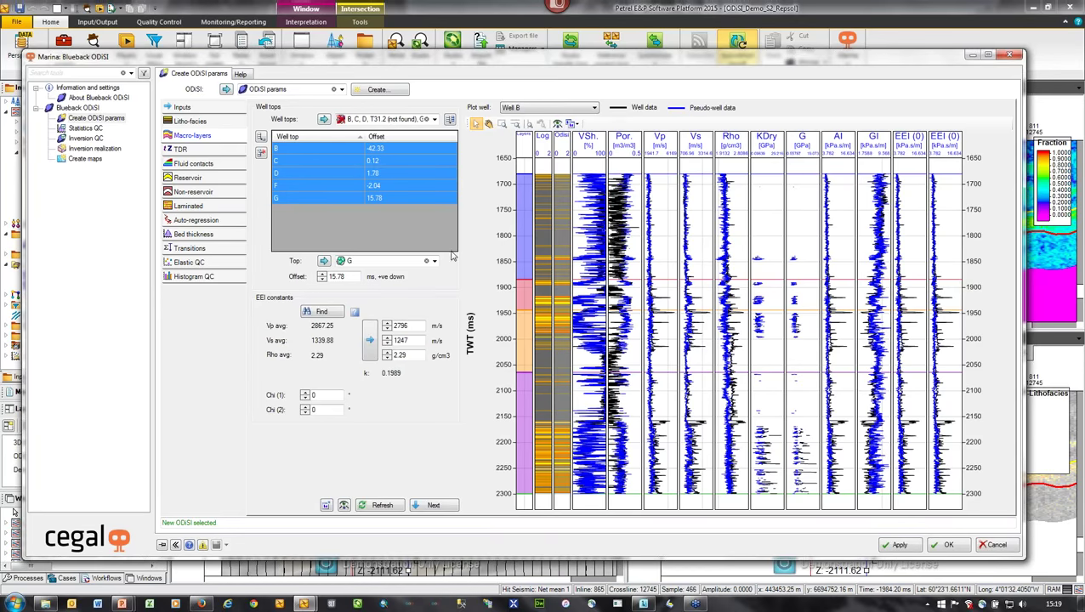
# - Review the time-depth relationship and fluid contacts, and view the Clean sand reservoir trends coloured by ODiSI facies
pyautogui.click(216, 151)
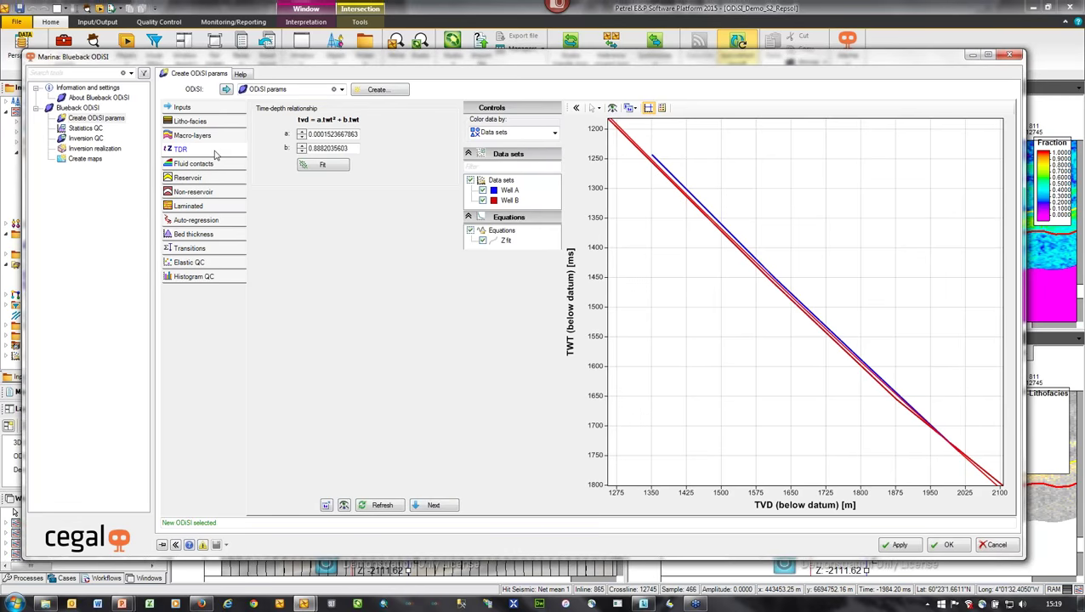
pyautogui.click(207, 166)
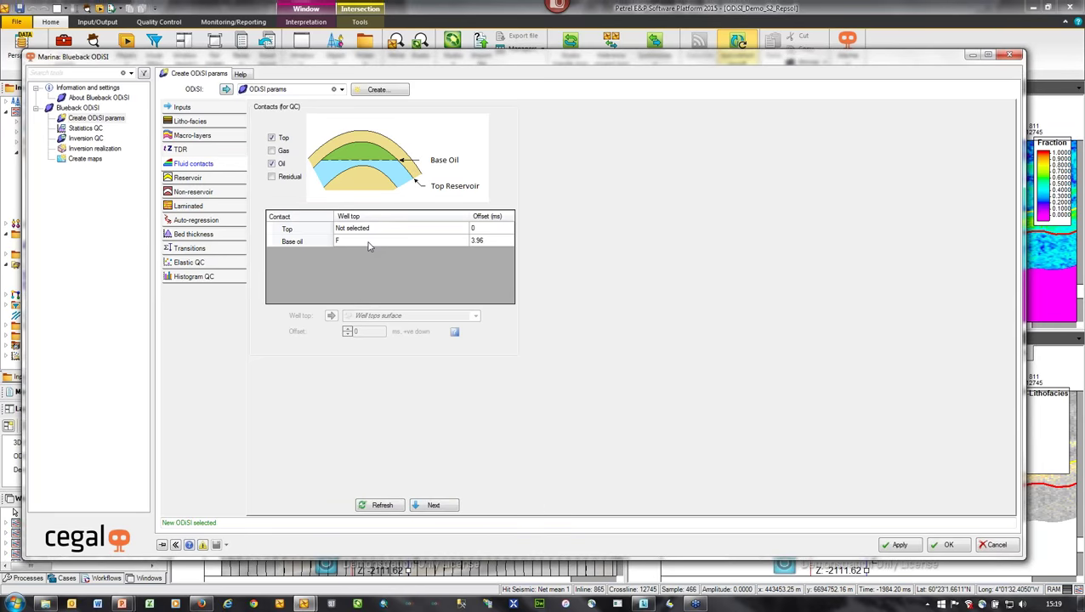
pyautogui.click(225, 179)
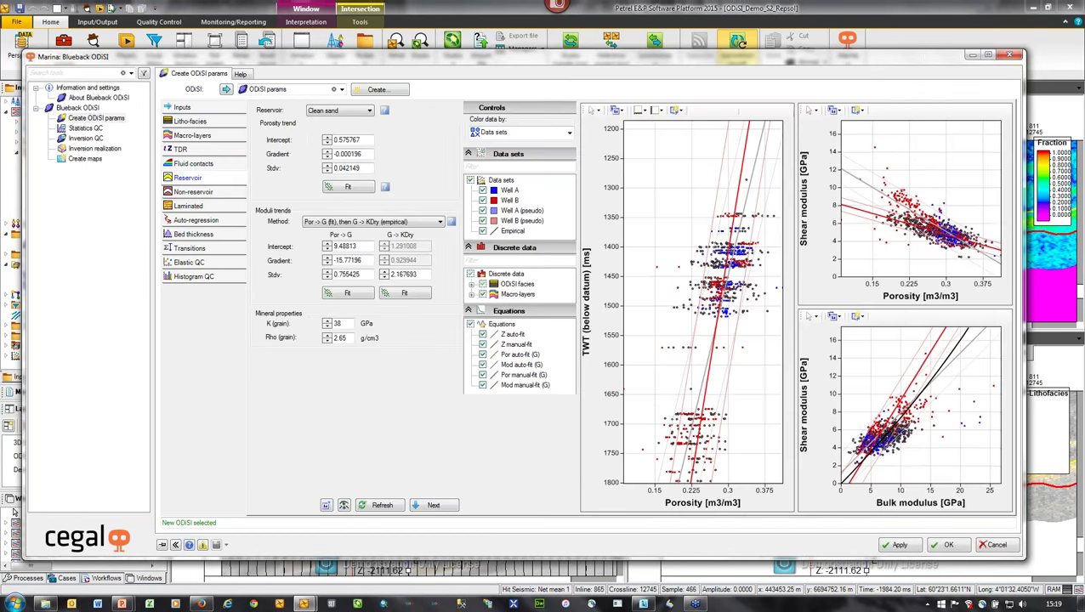
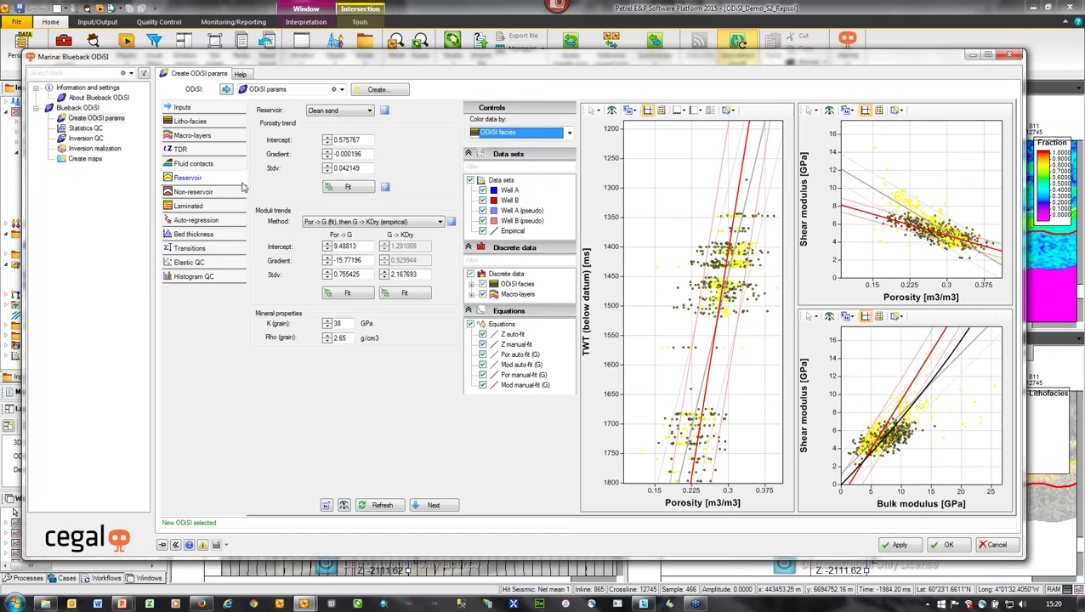
pyautogui.click(355, 112)
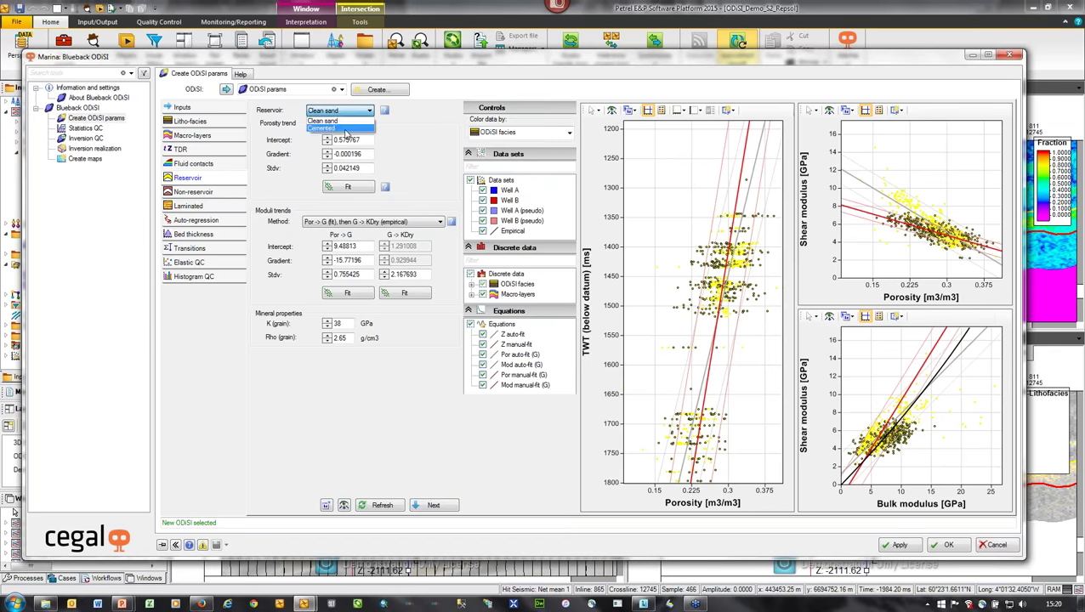
pyautogui.click(331, 121)
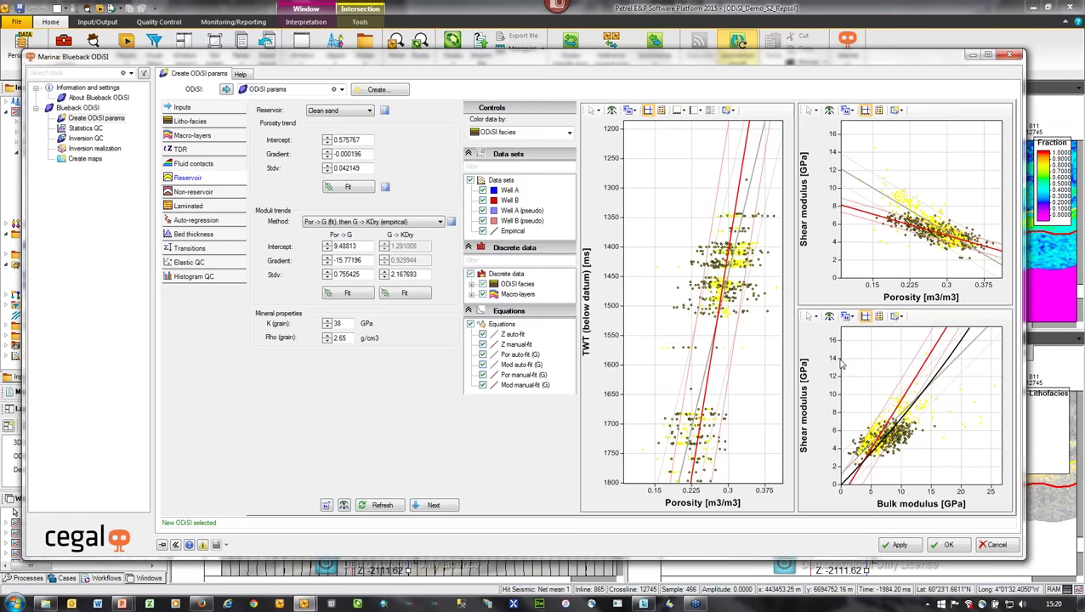
# - Try the "Por -> KDry (fit), then KDry -> G (empirical)" moduli method for clean sand and restore "Por -> G (fit), then G -> KDry (empirical)"
pyautogui.click(427, 225)
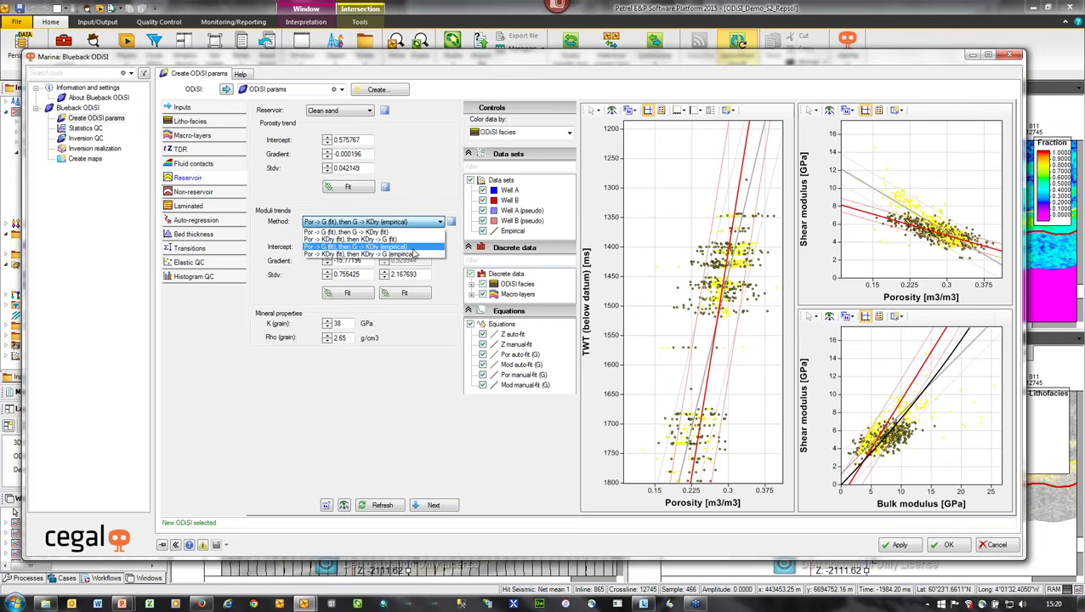
pyautogui.click(415, 254)
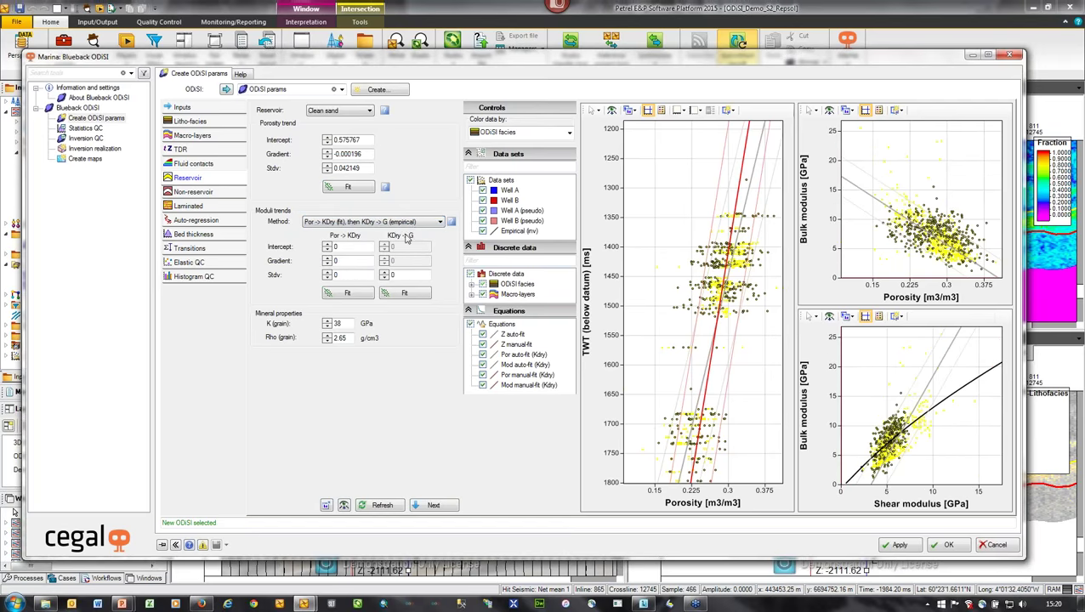
pyautogui.click(405, 224)
pyautogui.click(396, 247)
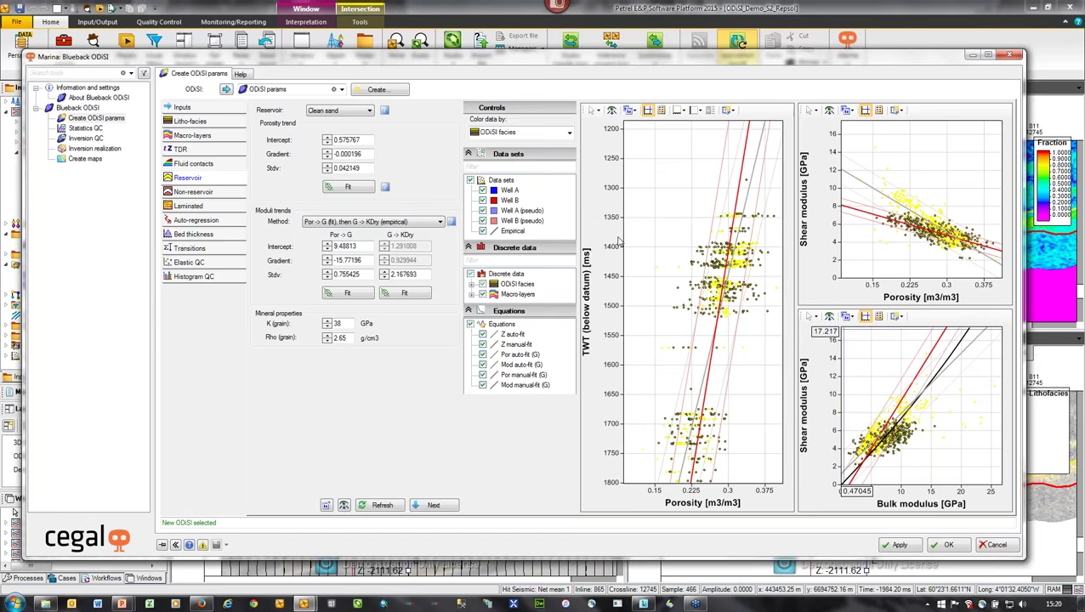
# - Switch the reservoir facies to Cemented and examine its porosity and moduli trends
pyautogui.click(361, 112)
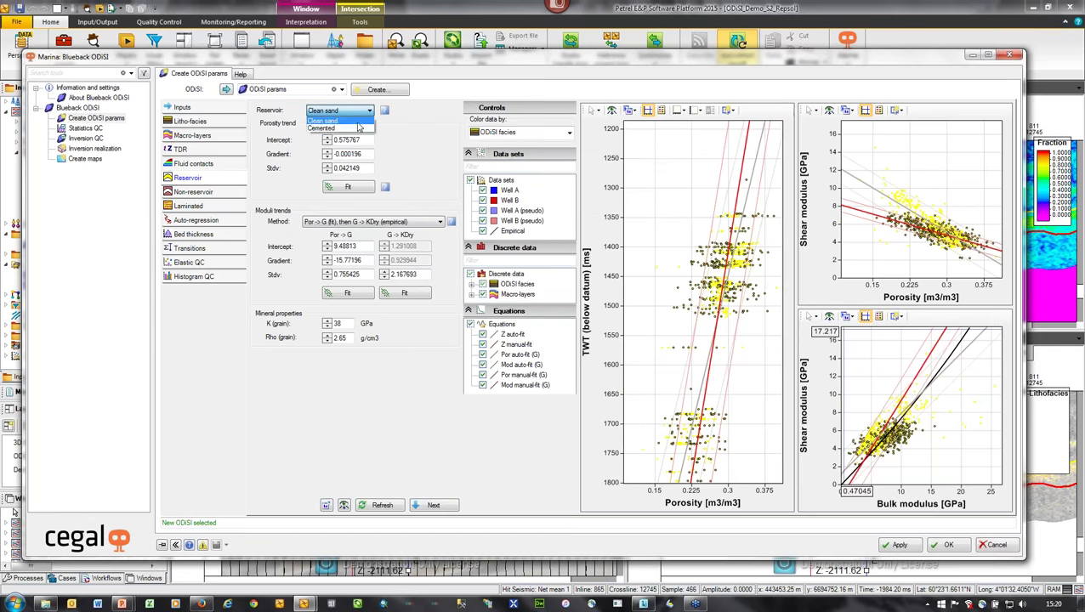
pyautogui.click(357, 128)
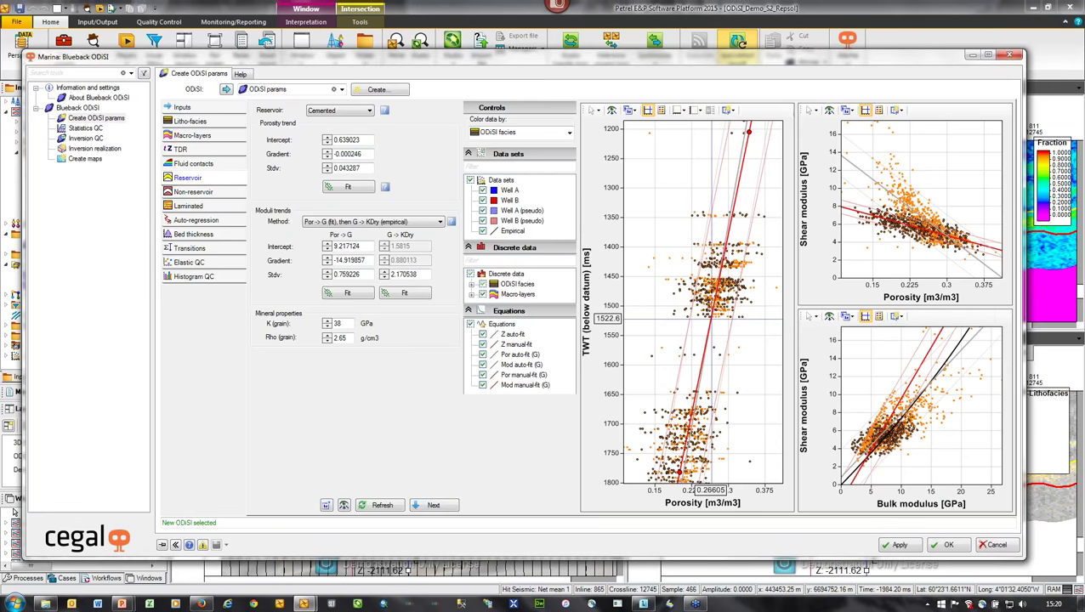
pyautogui.click(345, 110)
pyautogui.click(405, 138)
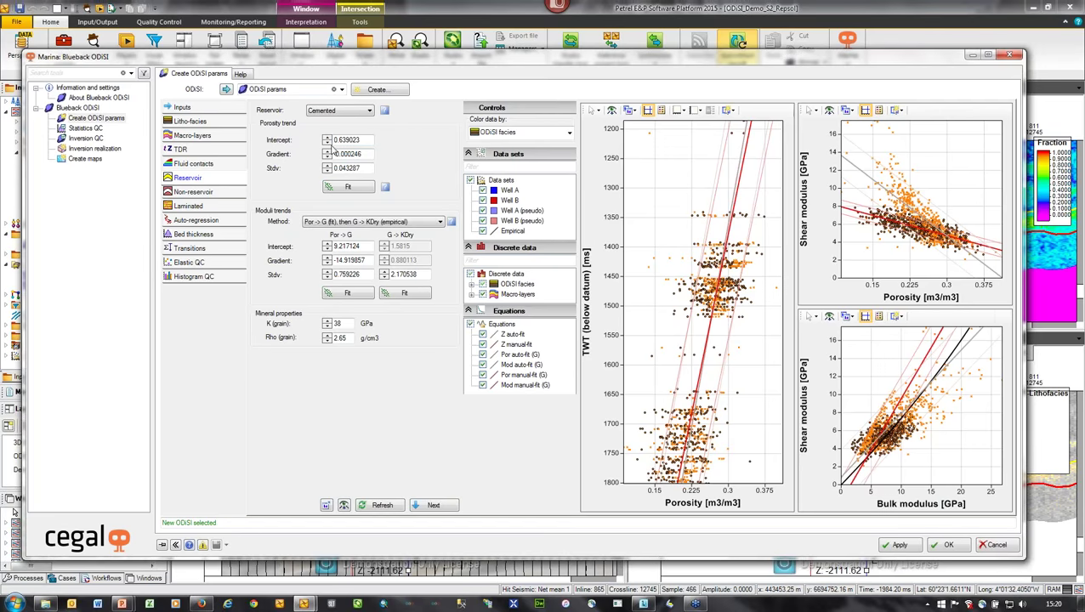
# - Show the Shale non-reservoir trends with the Well A and Well B pseudo data sets hidden
pyautogui.click(231, 194)
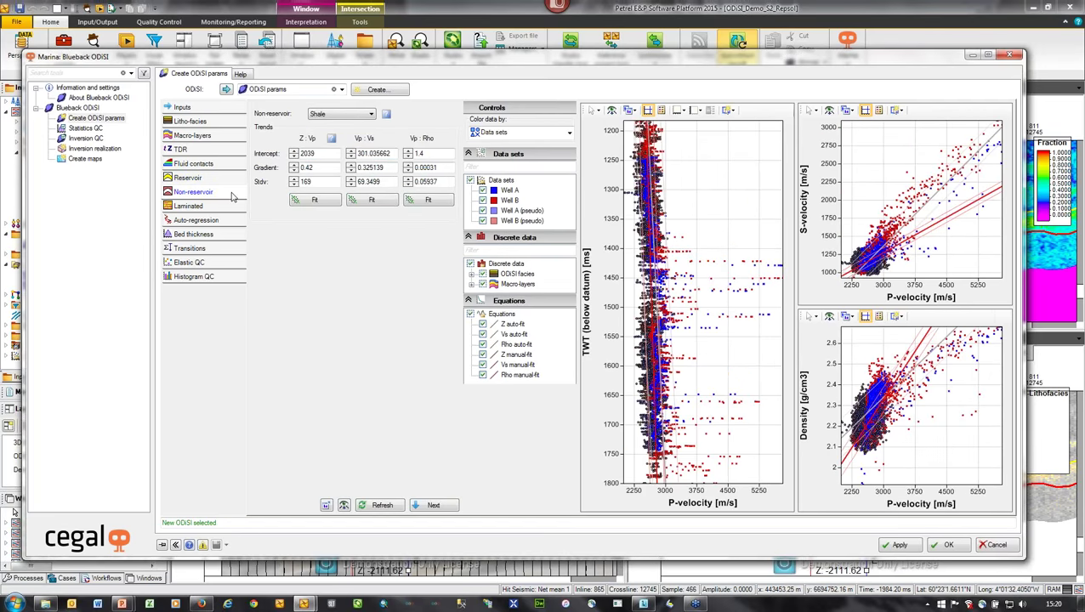
pyautogui.click(482, 210)
pyautogui.click(482, 220)
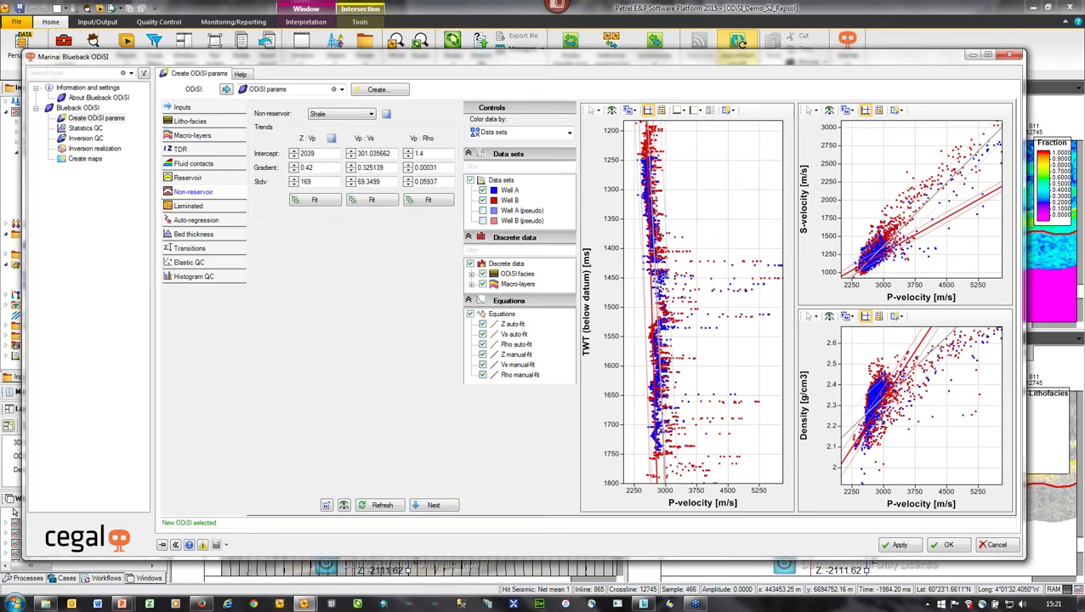
# - Colour the shale trend plots by TVD (below datum) and finally by ODiSI facies
pyautogui.click(569, 132)
pyautogui.click(544, 188)
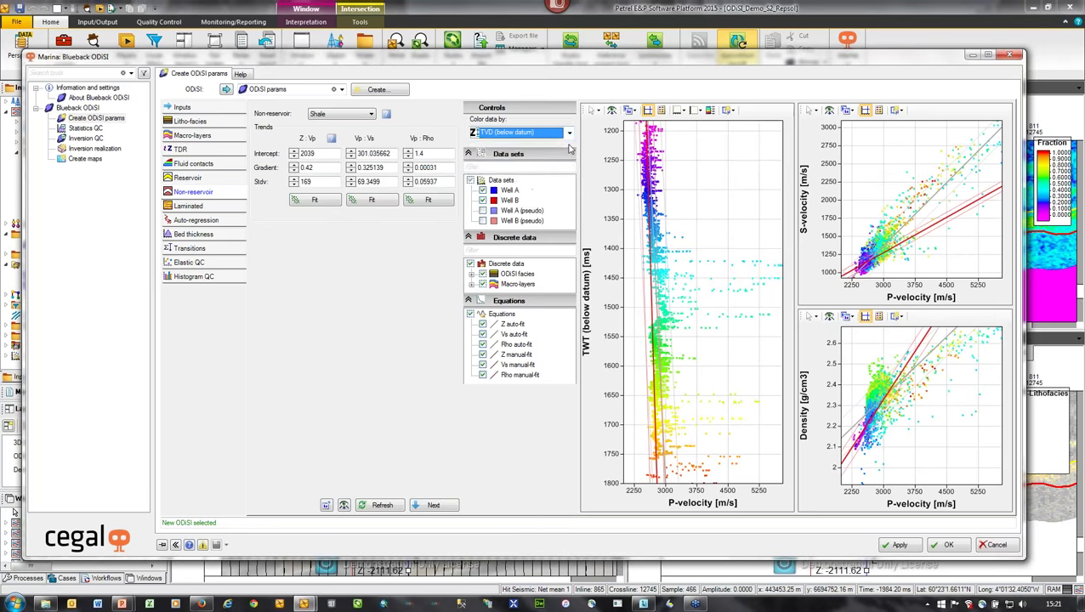
pyautogui.click(569, 133)
pyautogui.click(542, 211)
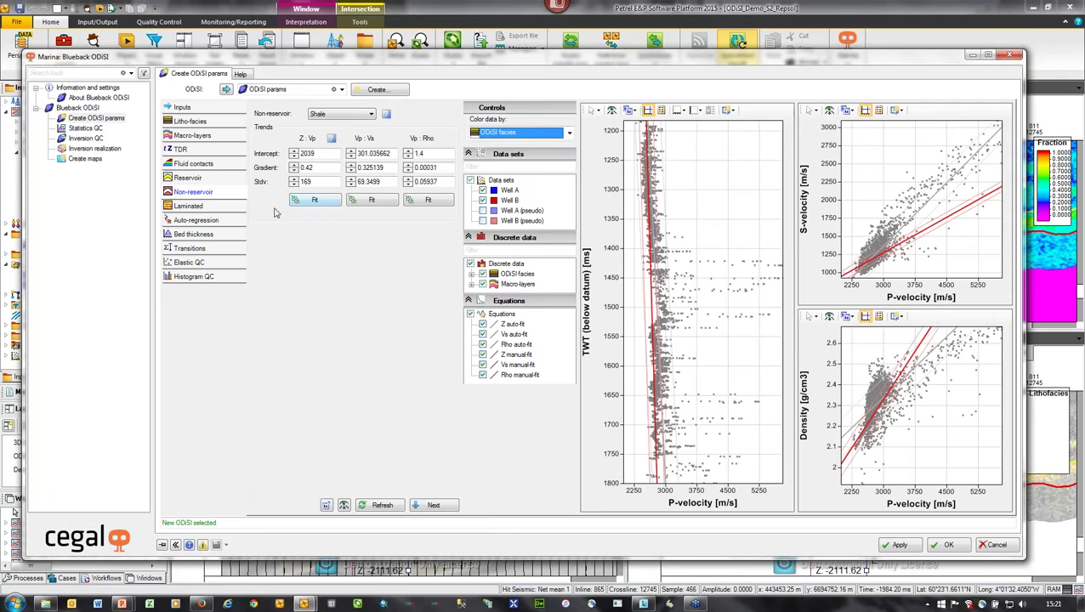
# - Show the laminated Shaley sand porosity trend and colour its plot by TVD (below datum) and by macro-layers
pyautogui.click(230, 209)
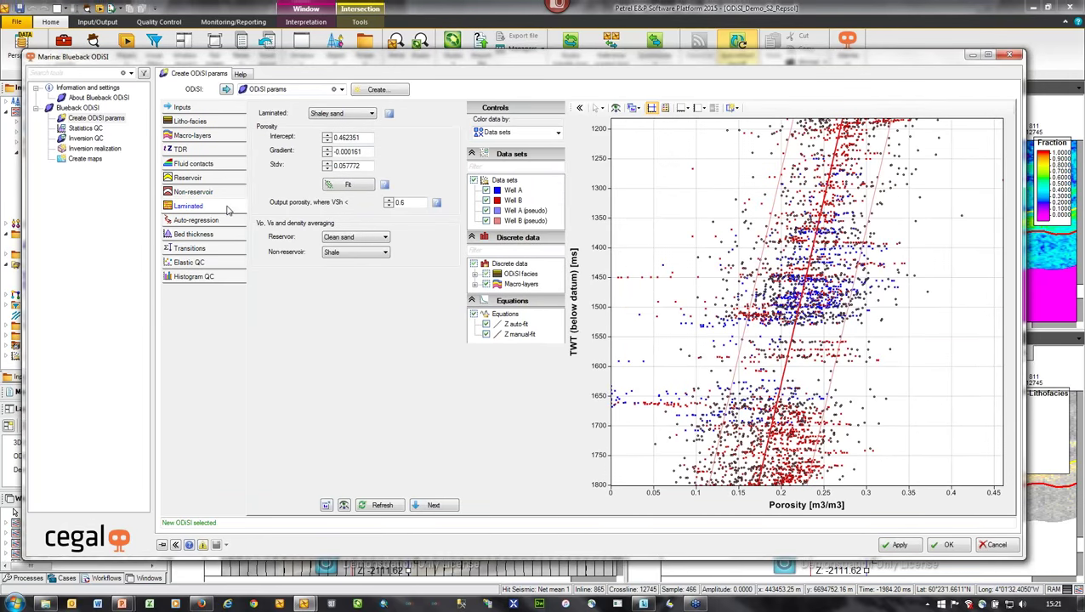
pyautogui.click(555, 133)
pyautogui.click(508, 167)
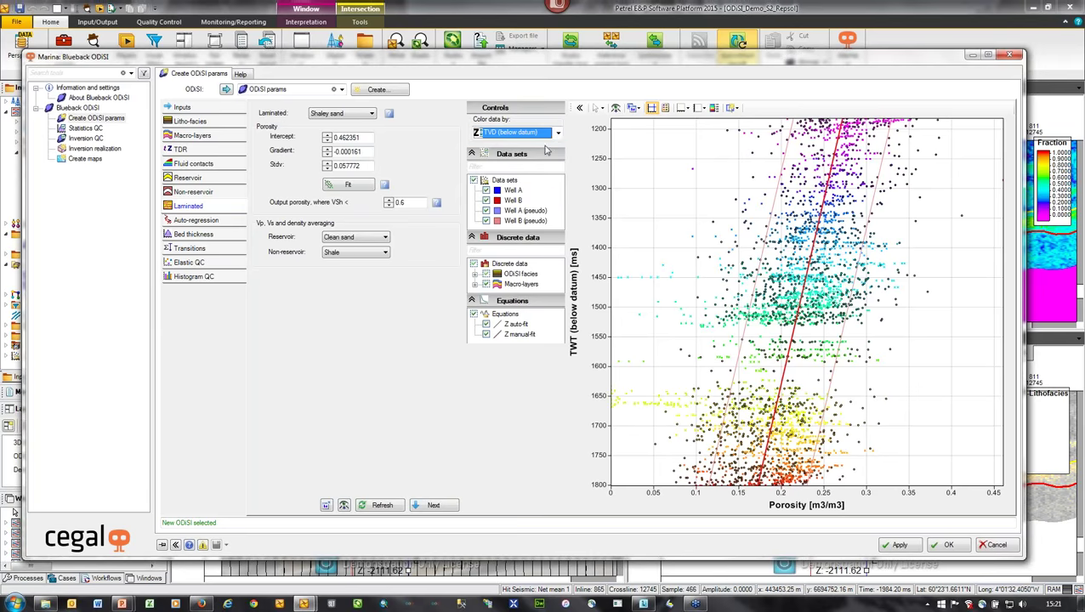
pyautogui.click(558, 133)
pyautogui.click(525, 200)
# - Colour the laminated porosity plot by ODiSI facies and hide the Well A and Well B pseudo data sets
pyautogui.click(557, 134)
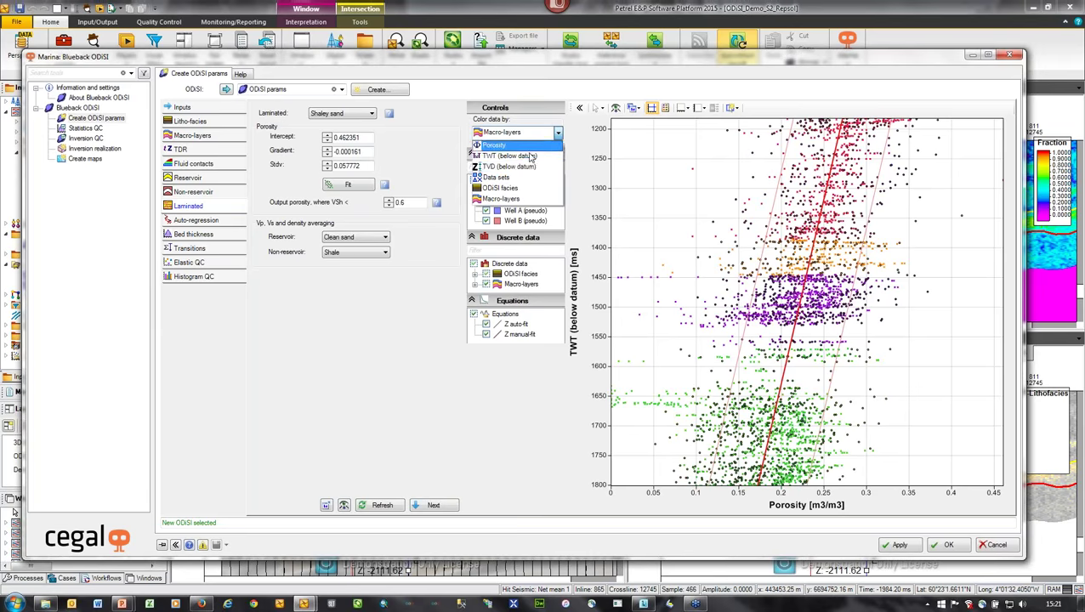
pyautogui.click(508, 188)
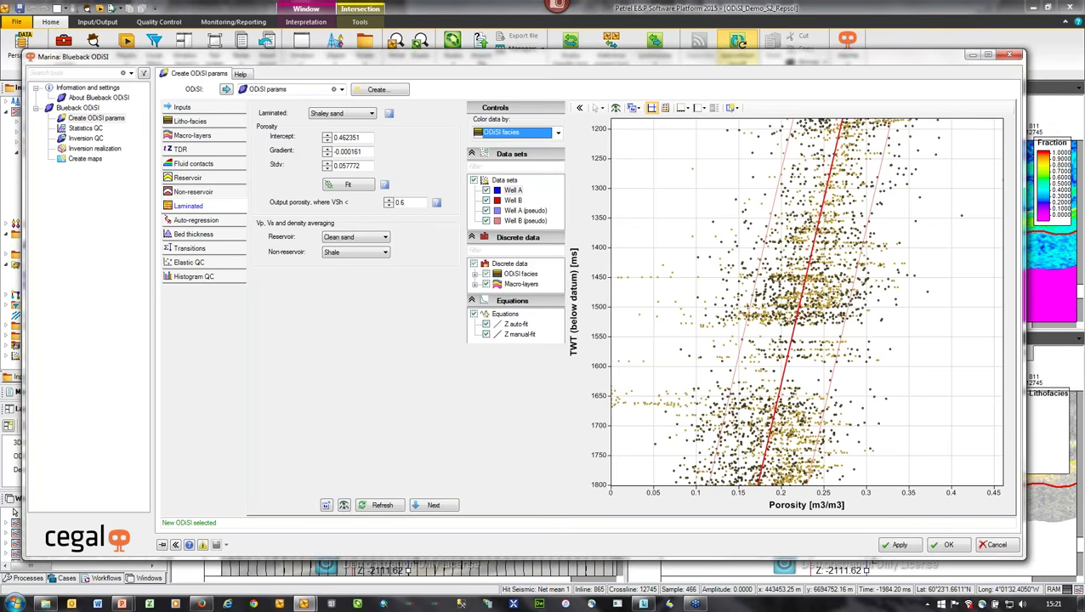
pyautogui.click(486, 210)
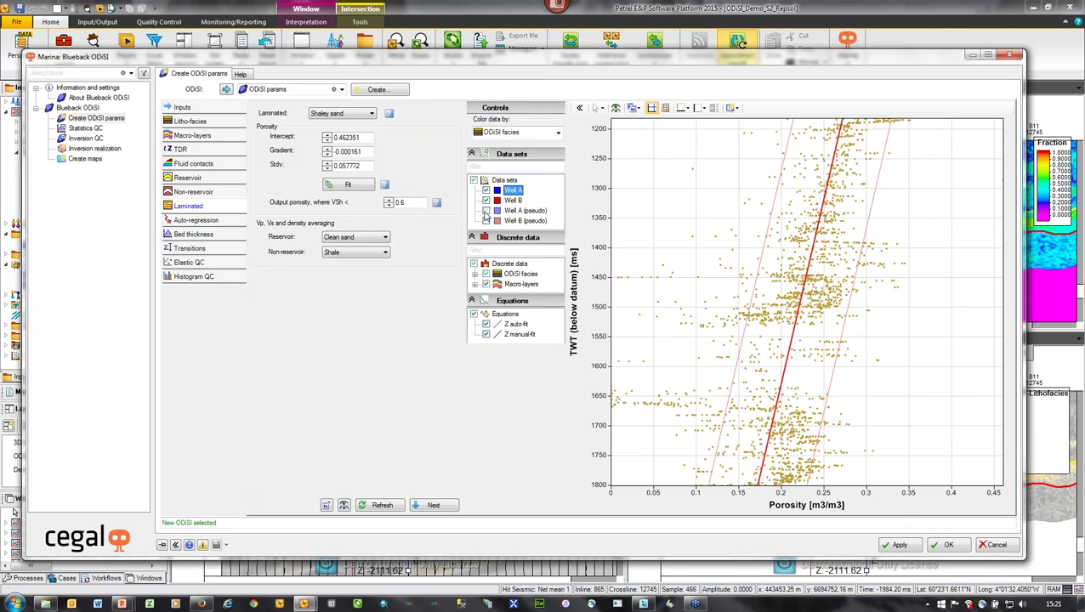
# - Show the bed thickness statistics in a maximized dialog and examine macro-layer 1's thickness limits, lambda and percentage values
pyautogui.click(186, 234)
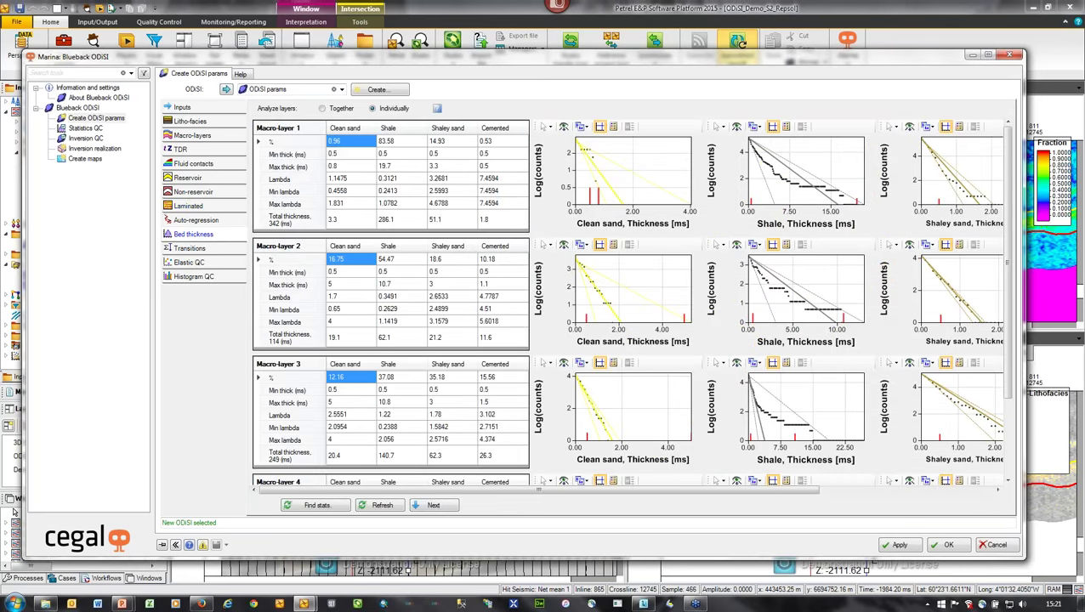
pyautogui.moveTo(429, 61); pyautogui.dragTo(422, 54)
pyautogui.doubleClick(423, 51)
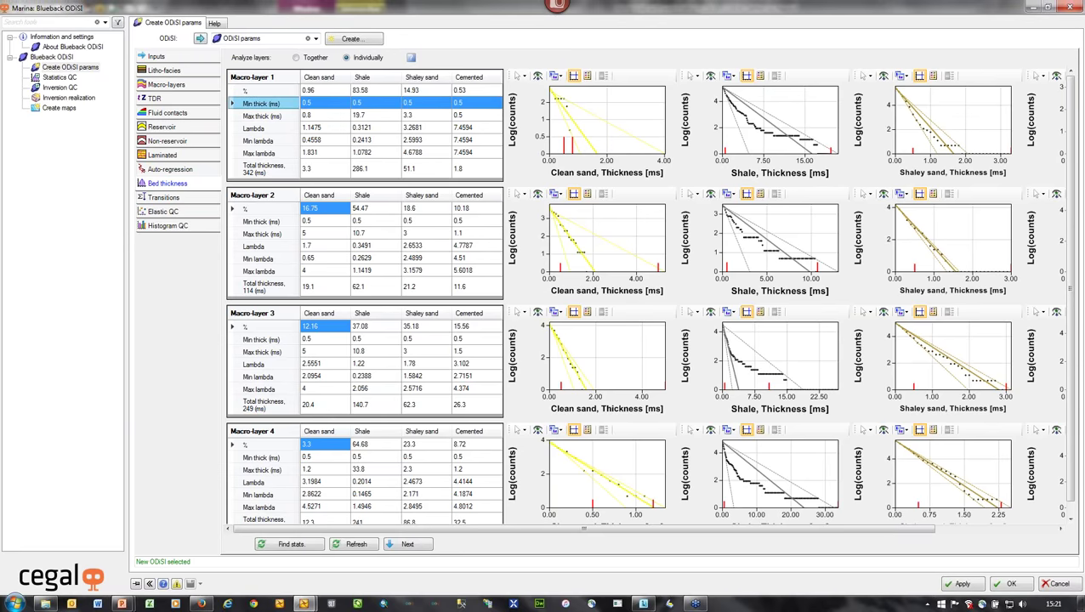
pyautogui.click(255, 116)
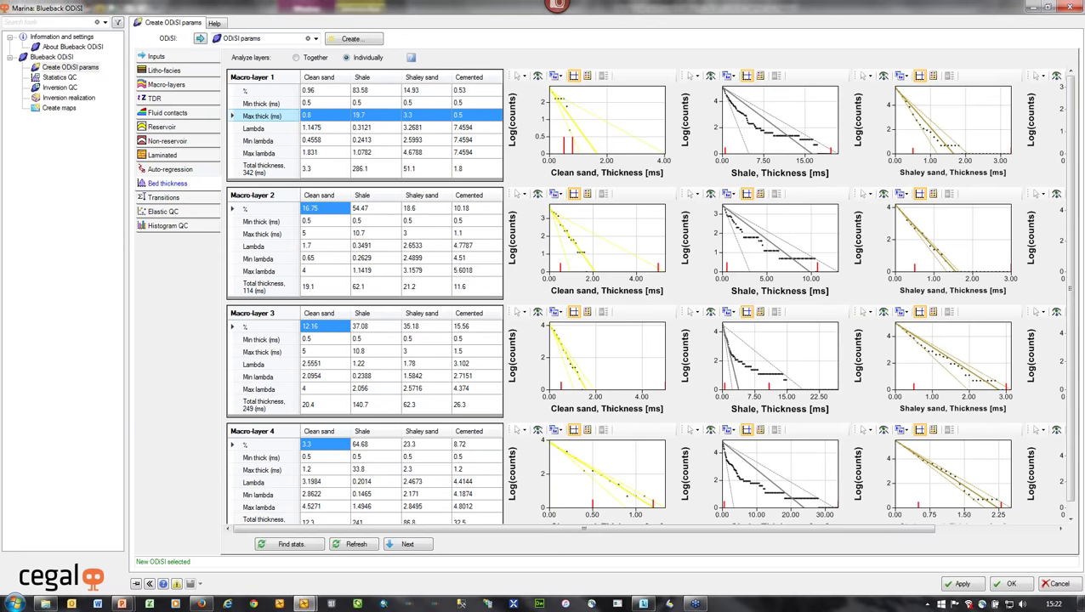
pyautogui.click(274, 127)
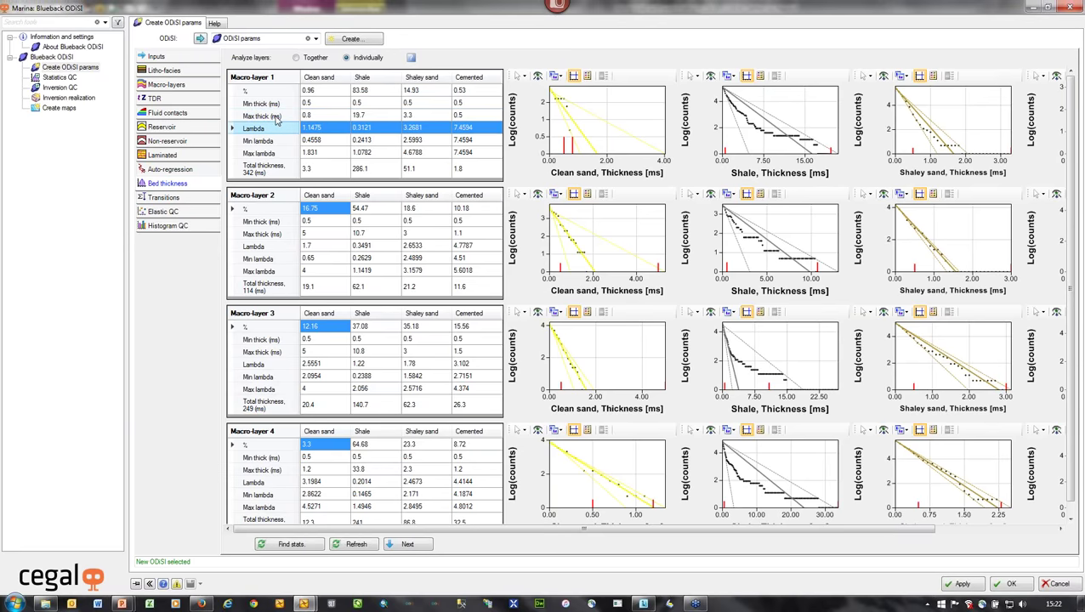
pyautogui.click(274, 95)
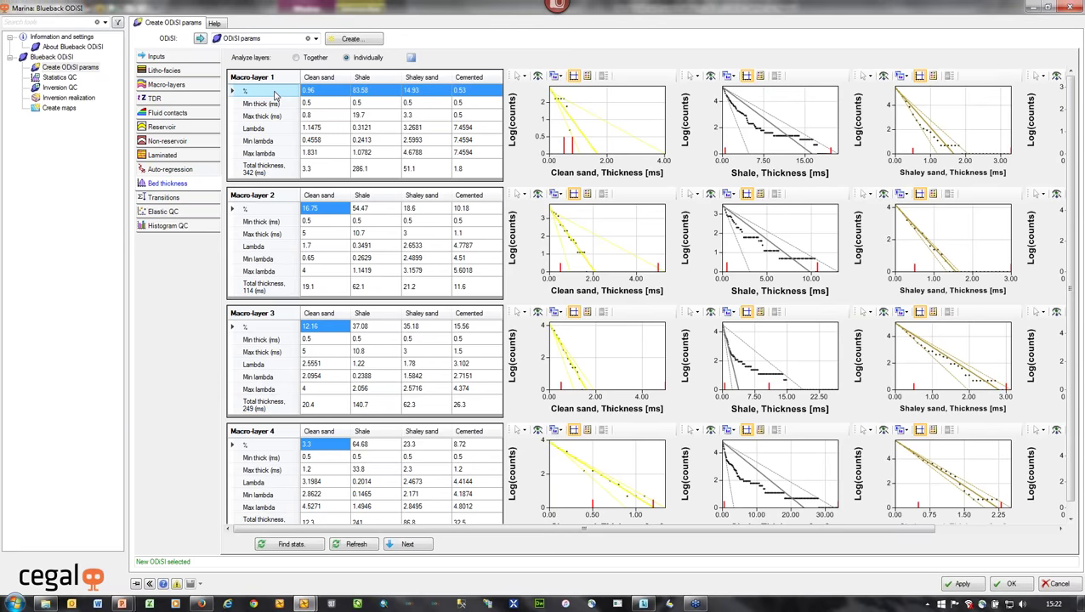
# - Examine the bed thickness distribution plots of all four facies, from Clean sand to Cemented, for each macro-layer
pyautogui.moveTo(746, 529); pyautogui.dragTo(834, 537)
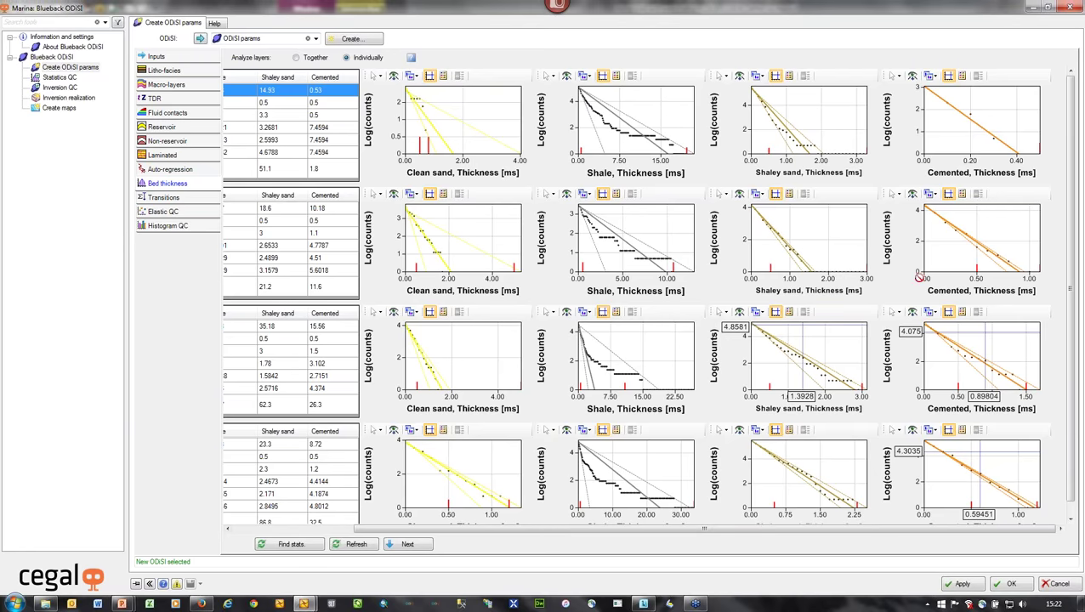
pyautogui.moveTo(746, 530)
pyautogui.mouseDown()
pyautogui.moveTo(625, 532)
pyautogui.moveTo(763, 532)
pyautogui.mouseUp()
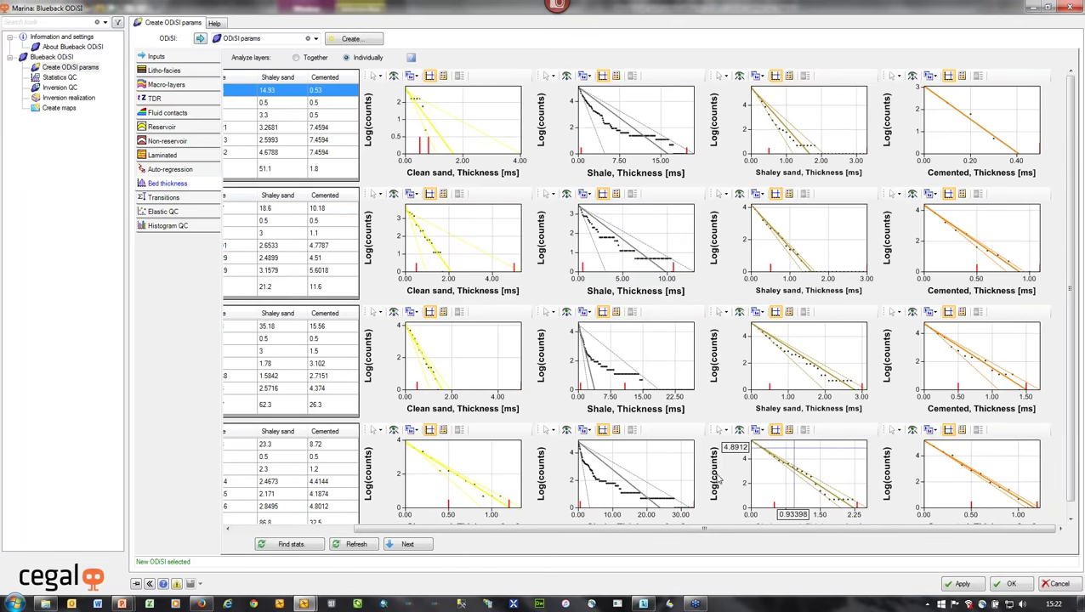
pyautogui.moveTo(595, 528); pyautogui.dragTo(465, 529)
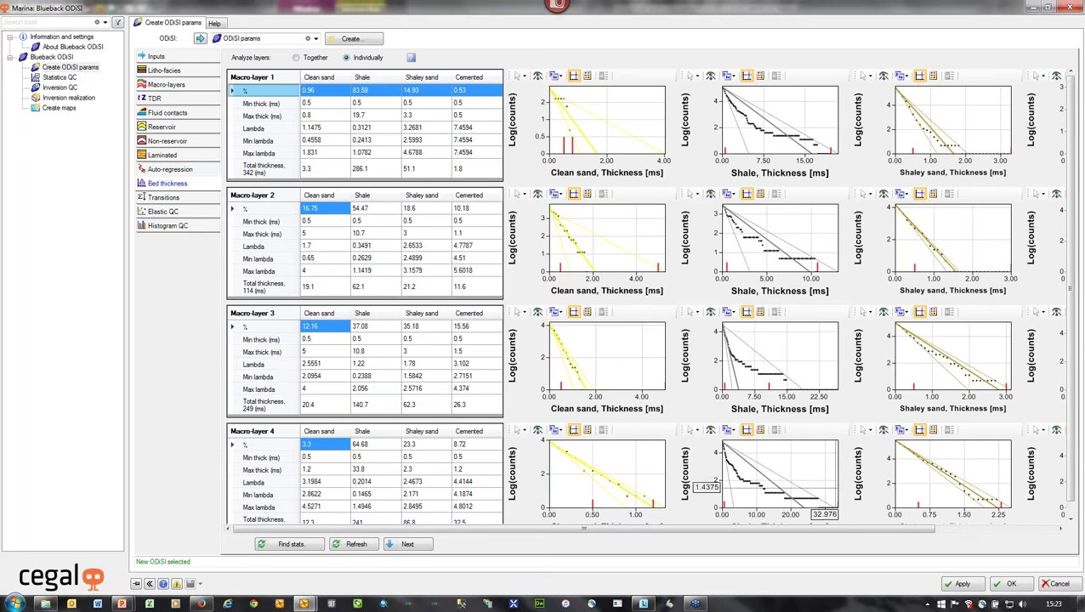
pyautogui.moveTo(854, 534); pyautogui.dragTo(958, 536)
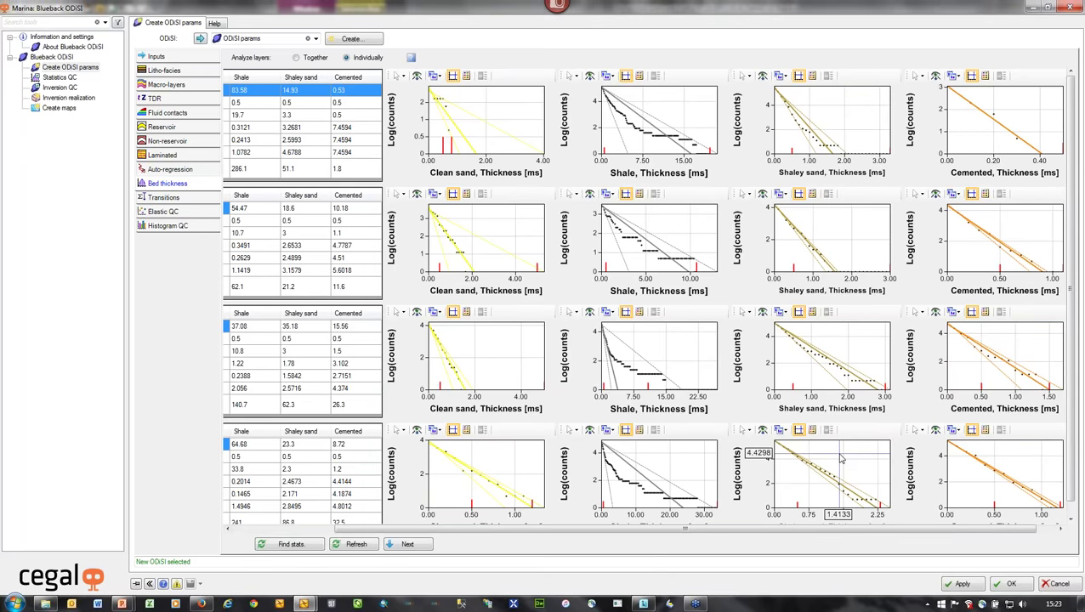
pyautogui.moveTo(871, 529); pyautogui.dragTo(891, 528)
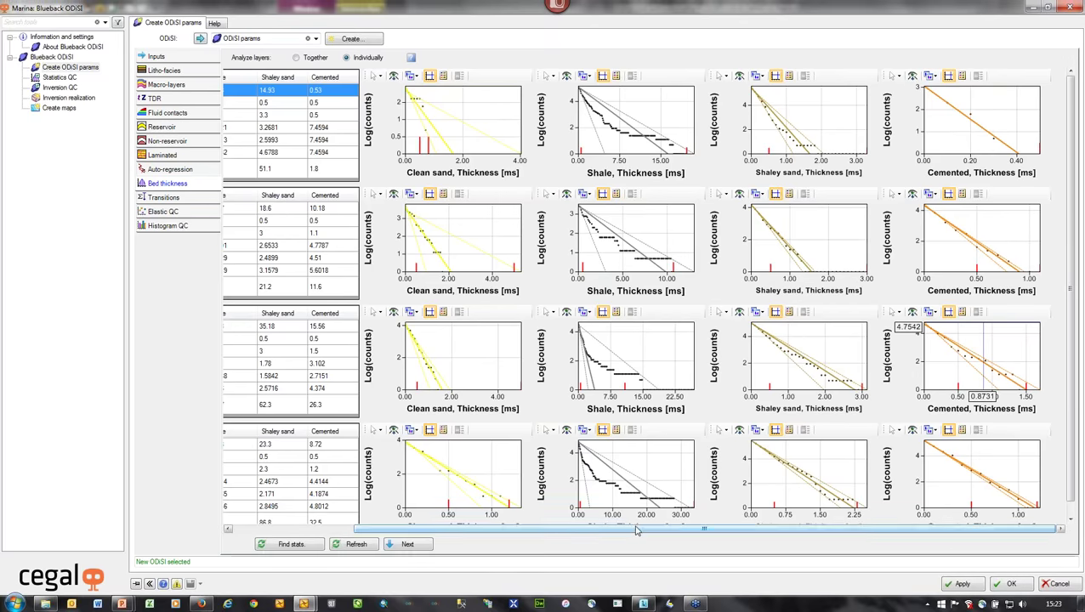
pyautogui.moveTo(619, 534); pyautogui.dragTo(479, 536)
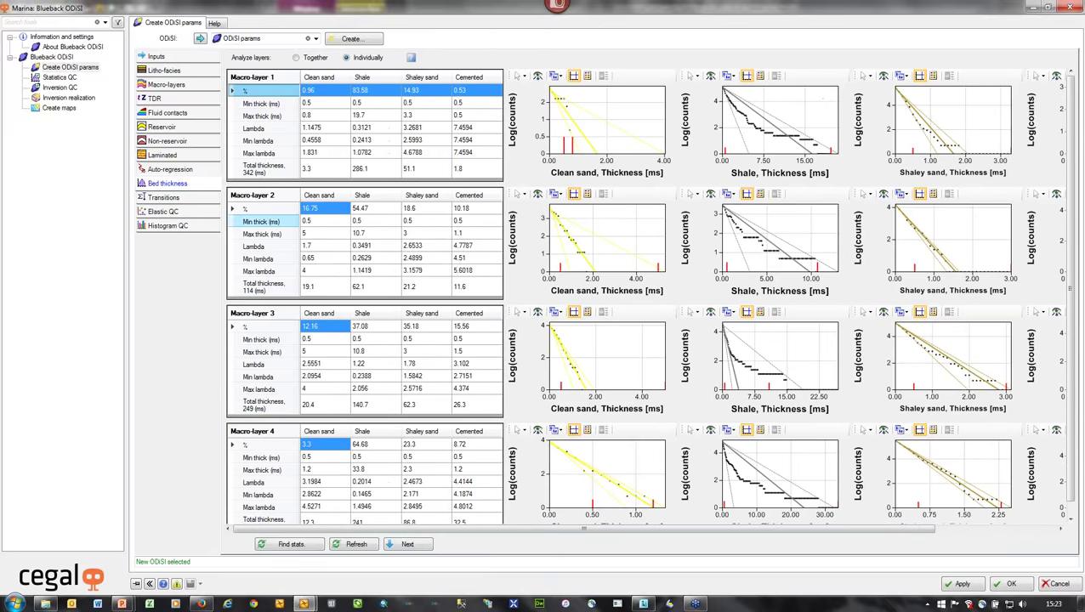
# - Review the facies transition tables and colour the first two rows of Elastic QC cross-plots by ODiSI facies
pyautogui.click(176, 198)
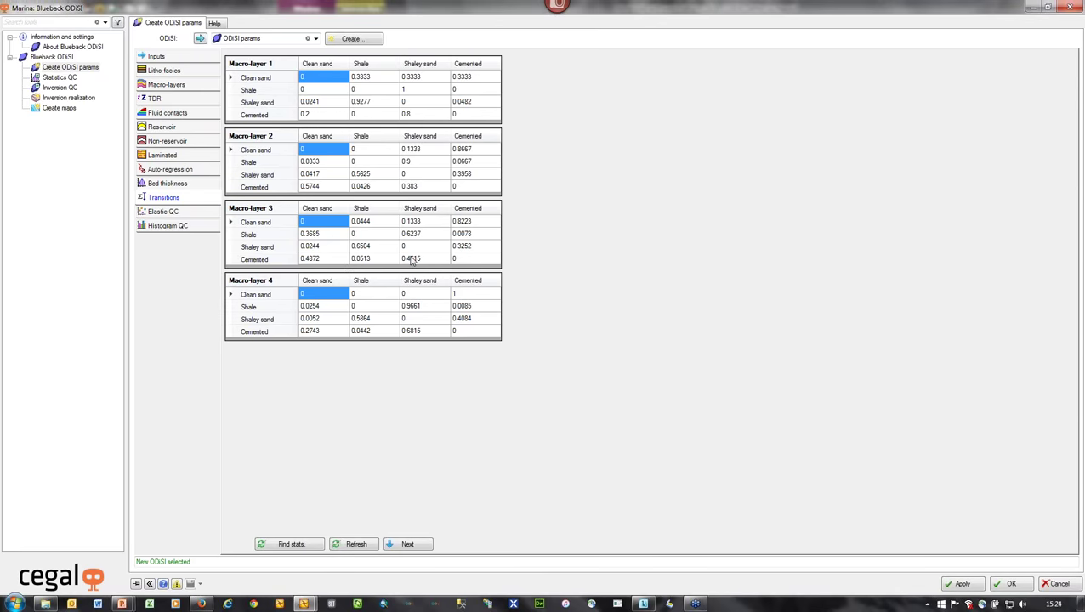
pyautogui.click(179, 212)
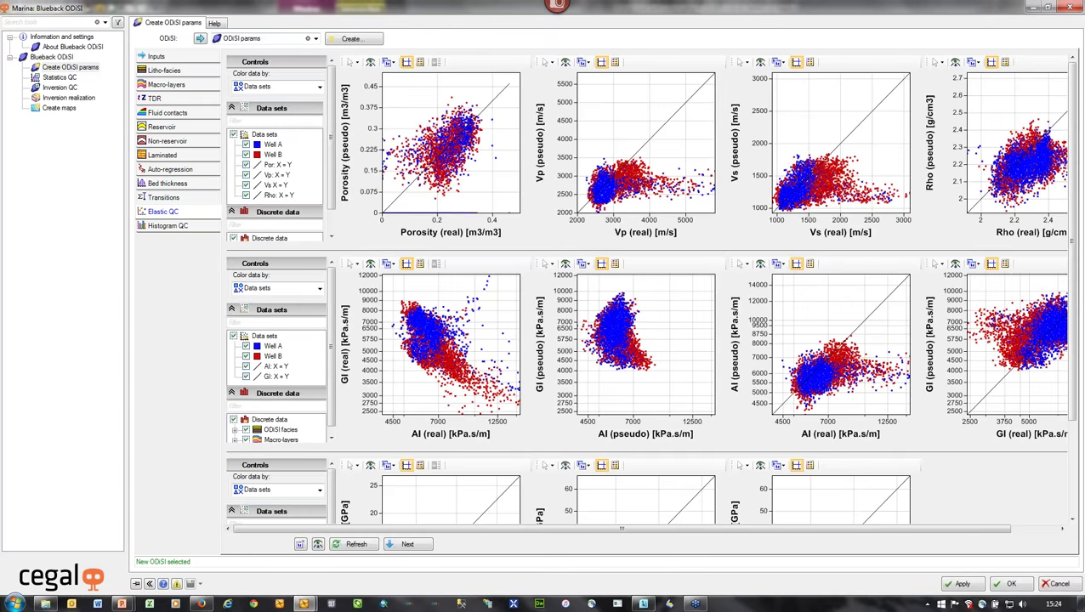
pyautogui.click(320, 87)
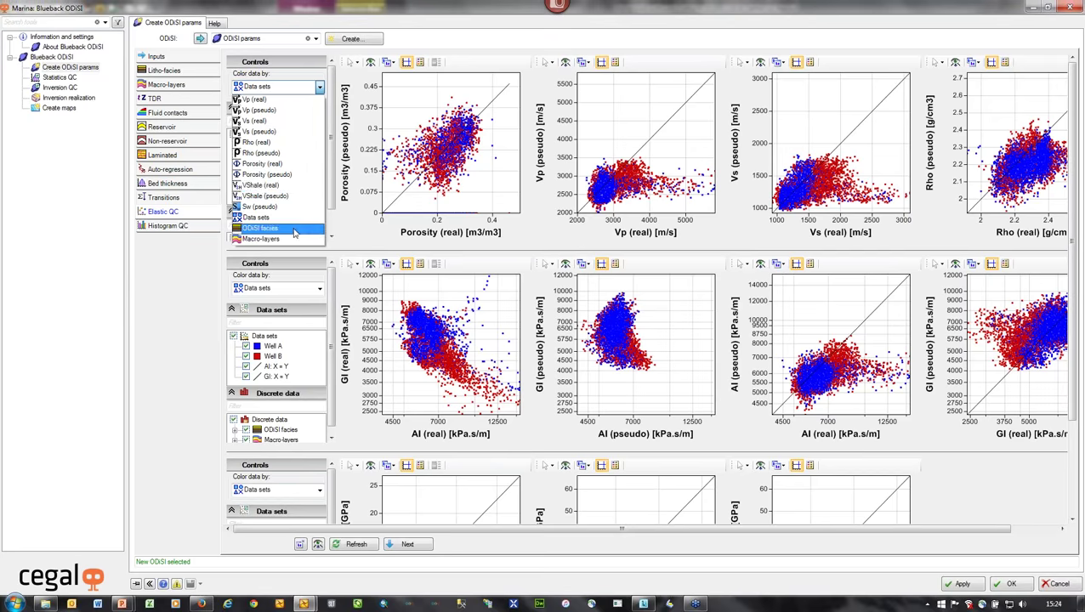
pyautogui.click(293, 228)
pyautogui.click(320, 288)
pyautogui.click(298, 405)
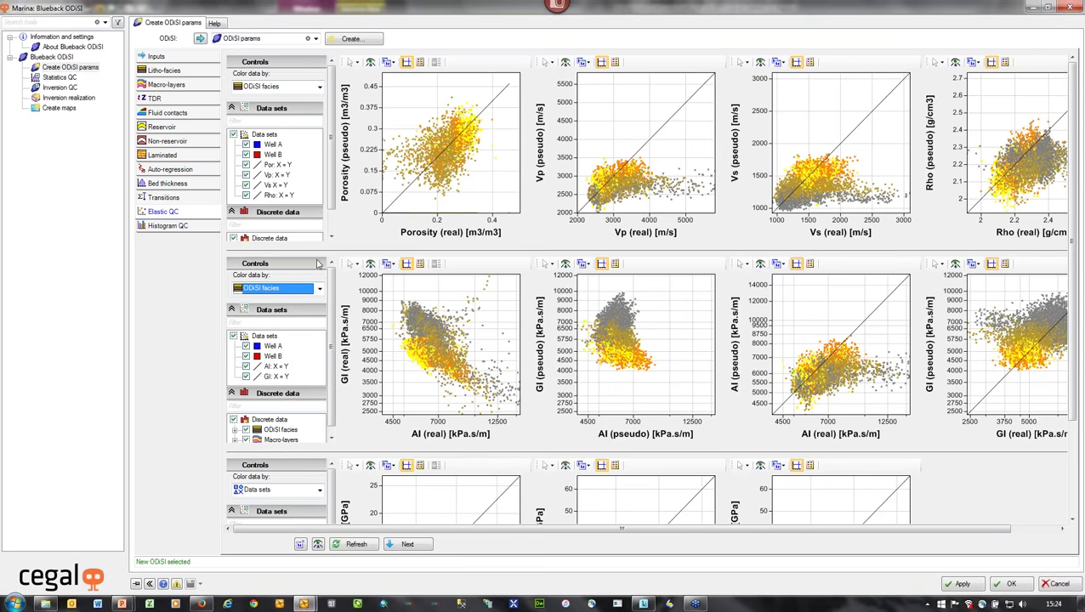
# - In Histogram QC, hide all well data sets in the upper plots and both Well B data sets in the lower plots
pyautogui.click(179, 227)
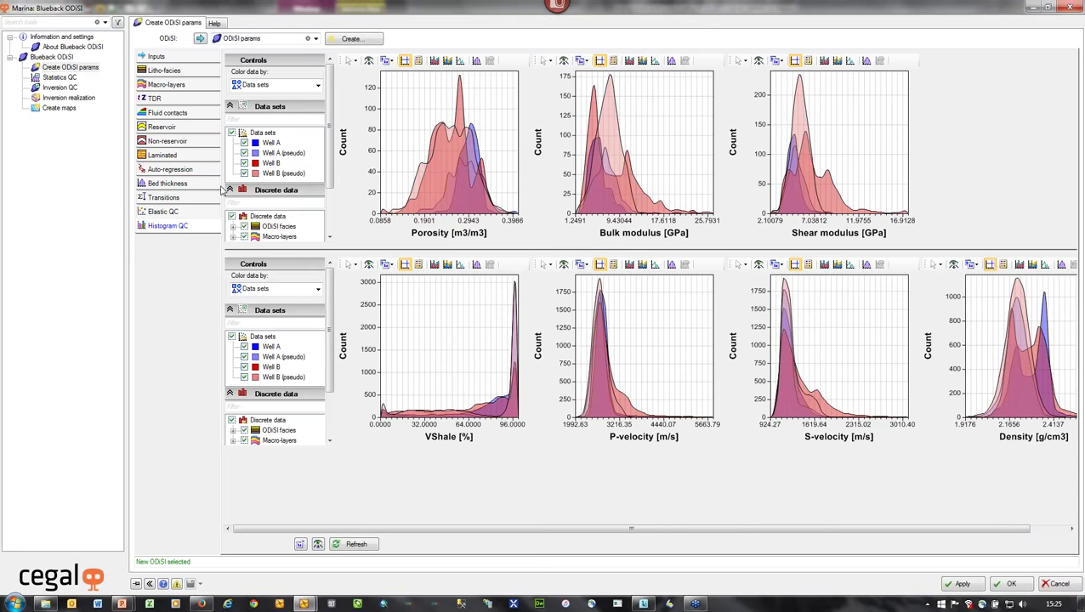
pyautogui.click(244, 162)
pyautogui.click(244, 173)
pyautogui.click(244, 367)
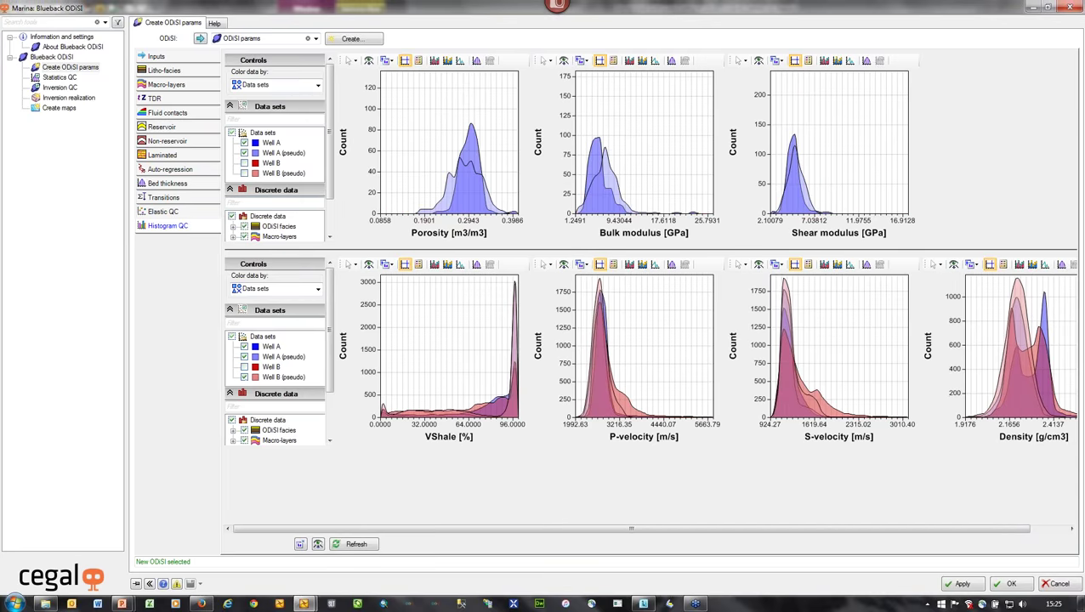
pyautogui.click(244, 377)
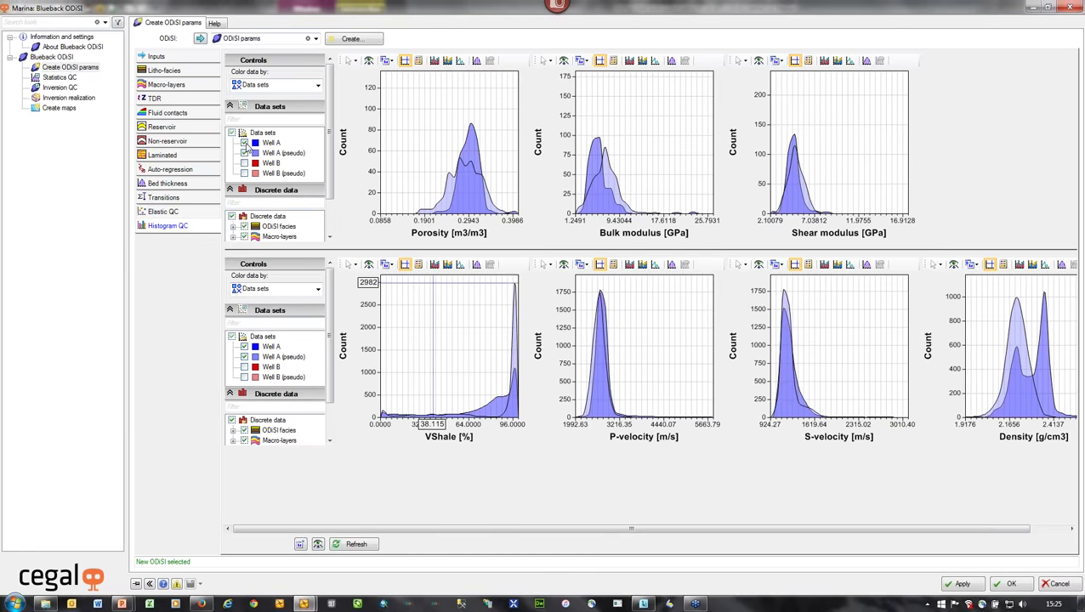
pyautogui.click(245, 143)
pyautogui.click(245, 153)
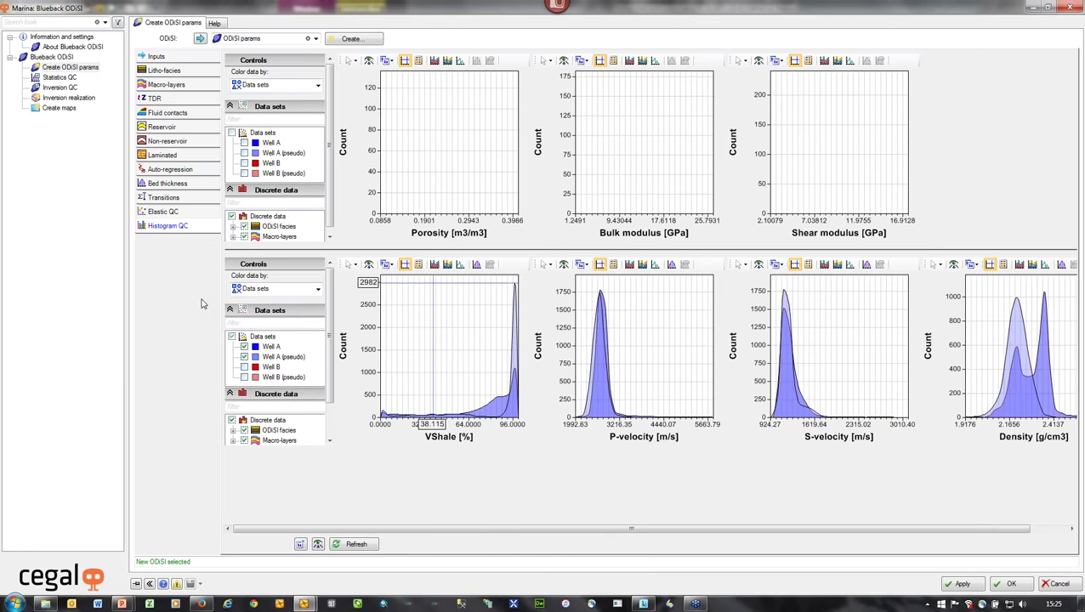
# - Restore the Blueback ODiSI dialog to its smaller size and move it clear of the input tree
pyautogui.doubleClick(443, 10)
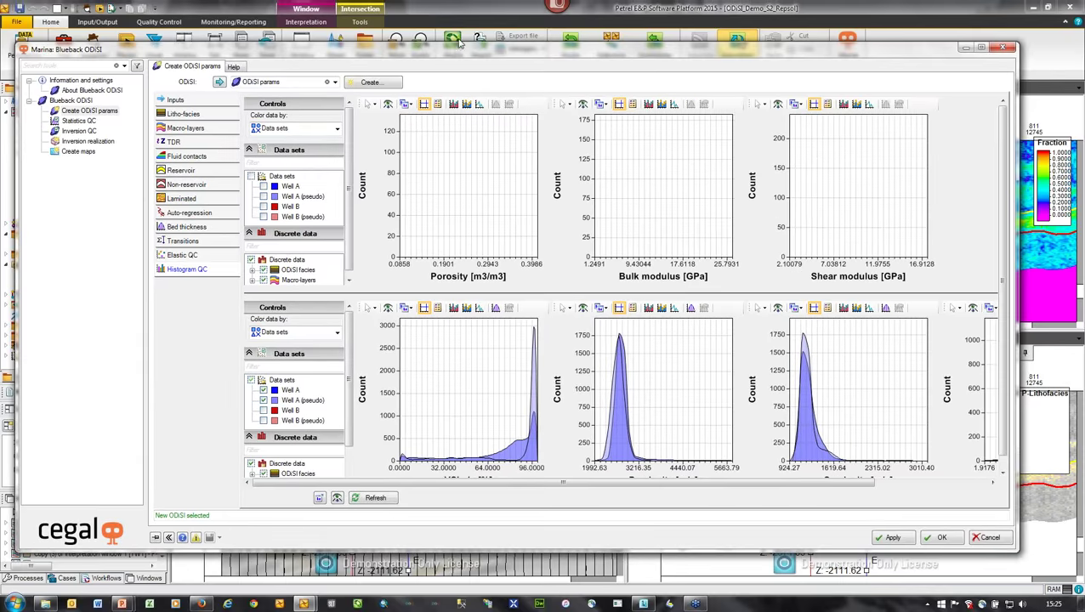
pyautogui.moveTo(462, 50); pyautogui.dragTo(618, 46)
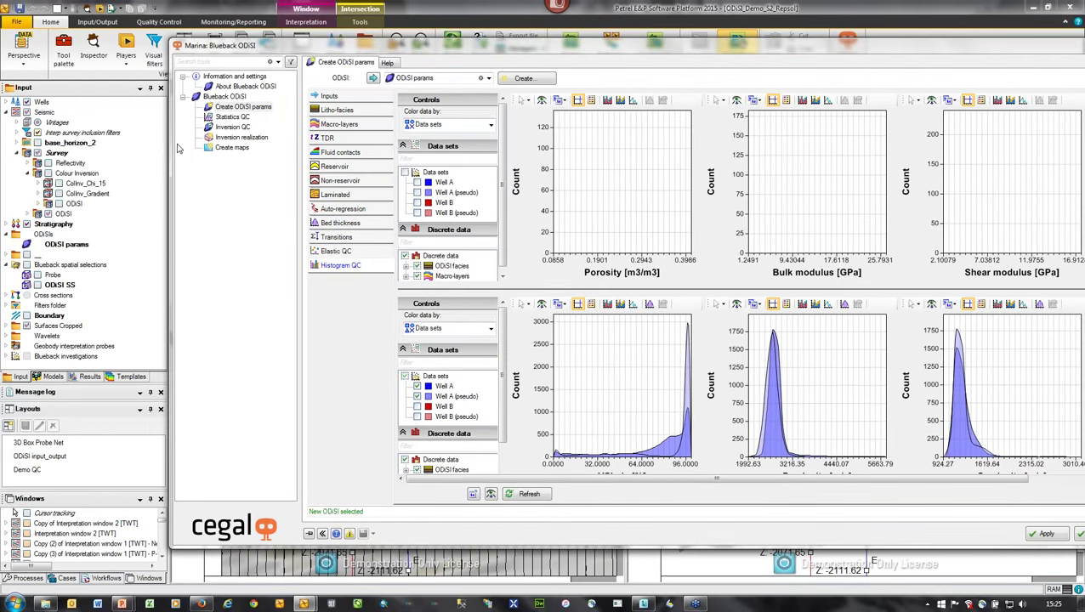
pyautogui.moveTo(181, 146)
pyautogui.mouseDown()
pyautogui.moveTo(340, 146)
pyautogui.moveTo(201, 146)
pyautogui.mouseUp()
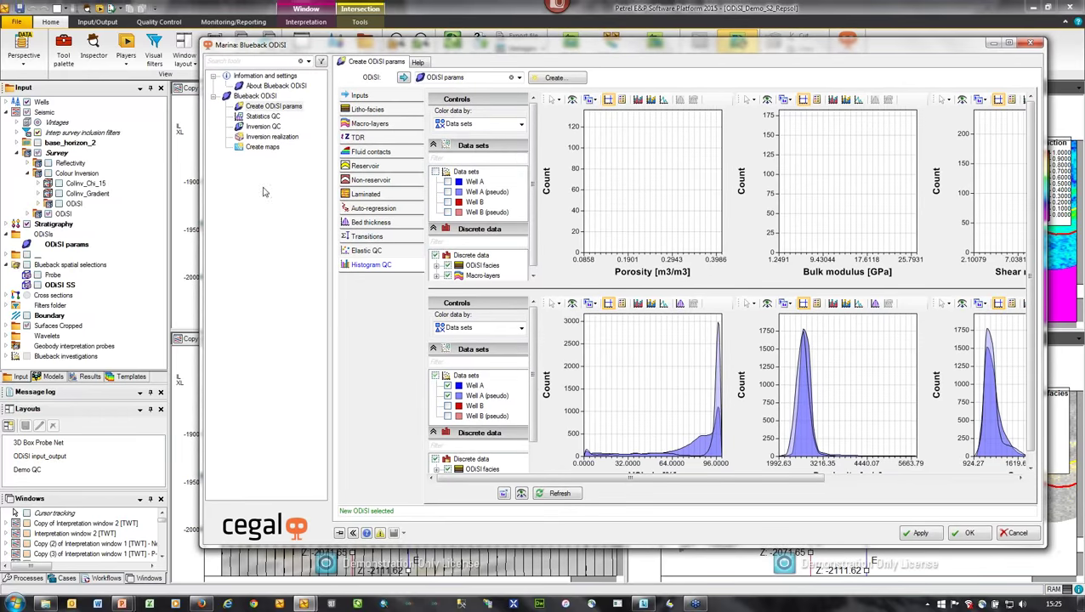
# - Review the stored parameters in the settings of the ODiSI params object, from inputs and TDR to transitions, and close them
pyautogui.click(83, 245)
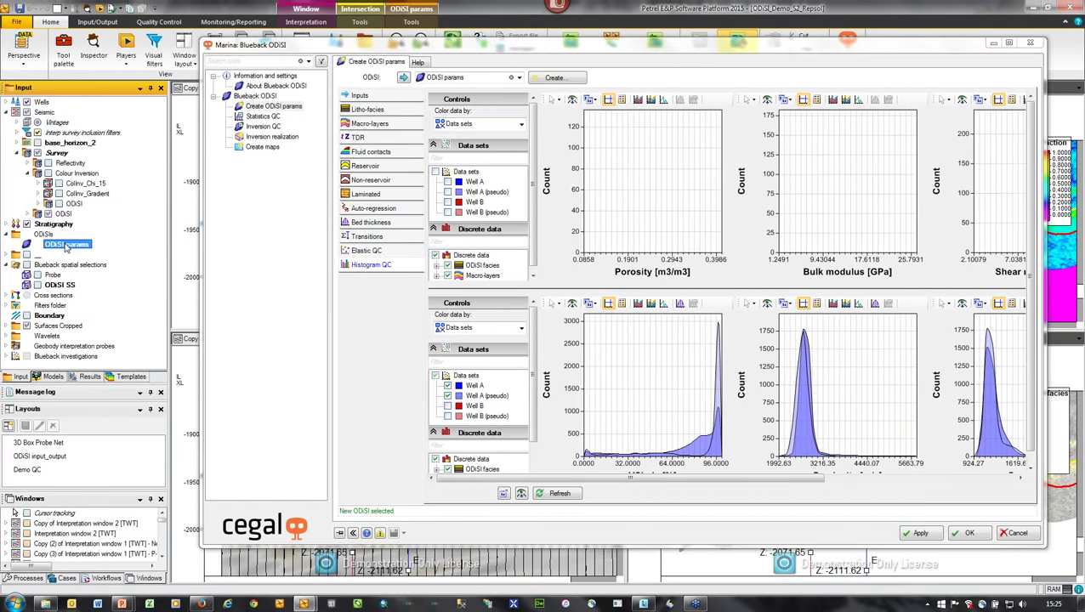
pyautogui.doubleClick(85, 244)
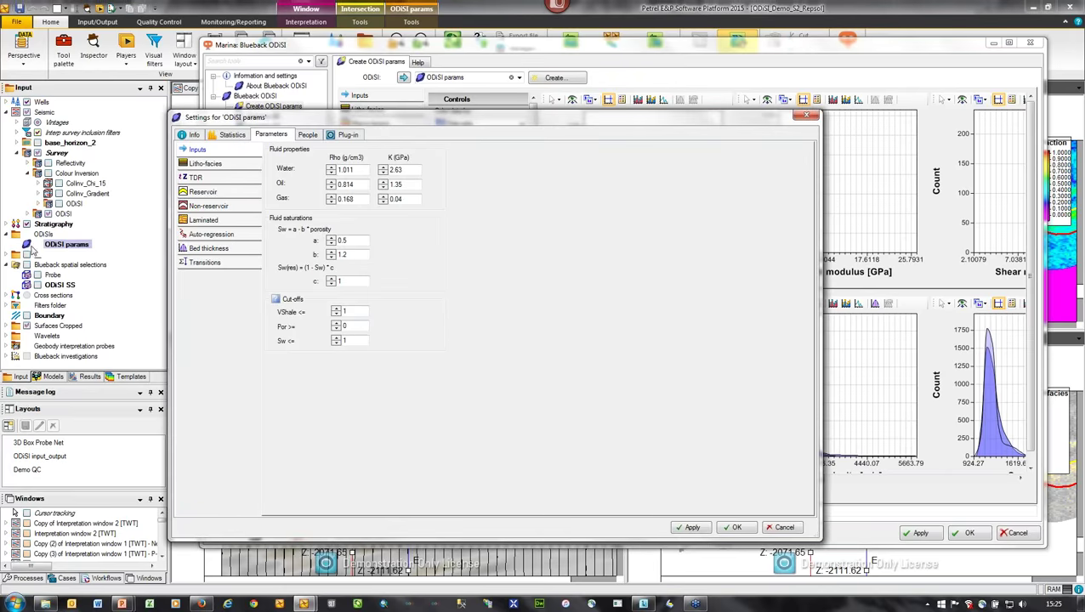
pyautogui.moveTo(332, 117); pyautogui.dragTo(284, 84)
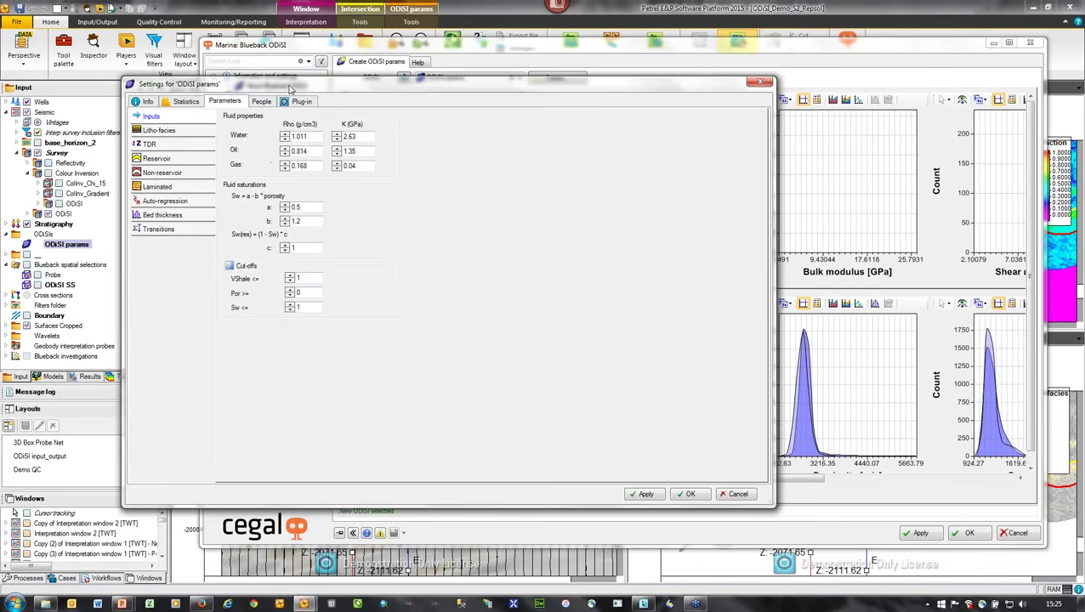
pyautogui.click(185, 134)
pyautogui.click(181, 143)
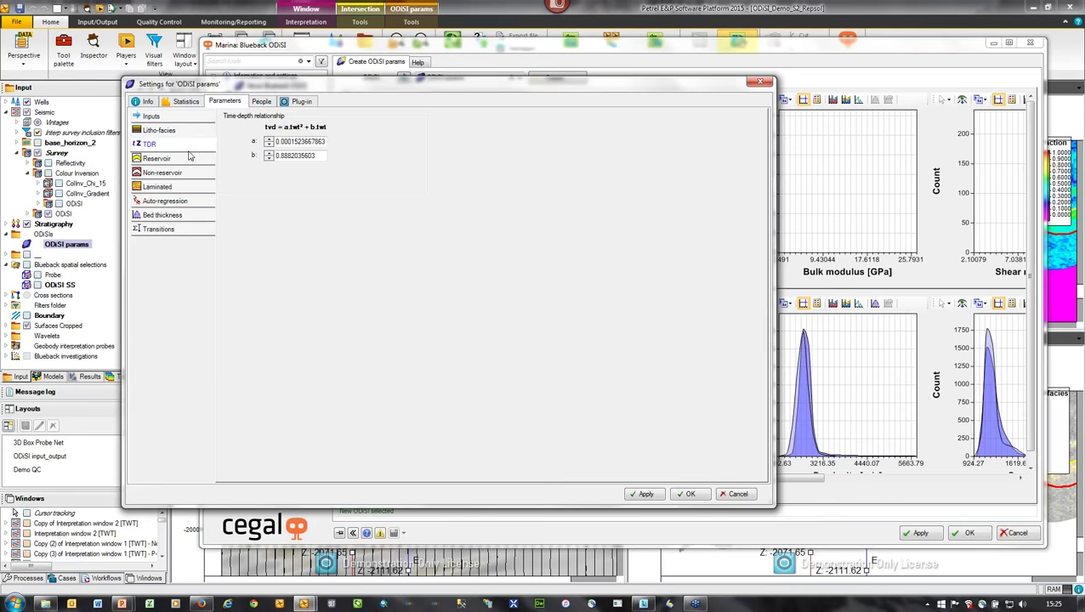
pyautogui.click(189, 159)
pyautogui.click(188, 172)
pyautogui.click(190, 186)
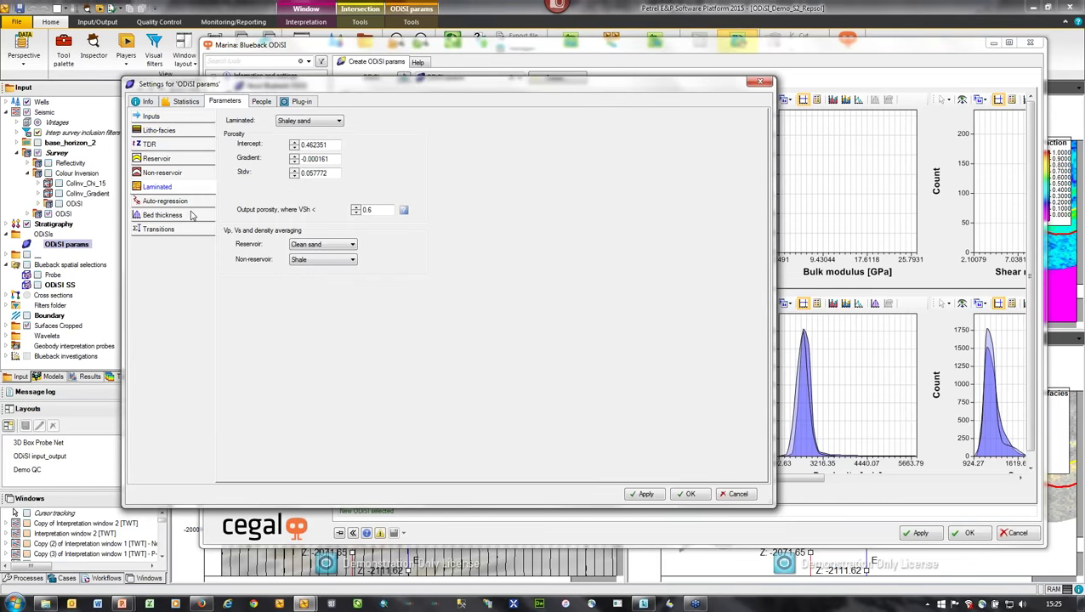
pyautogui.click(191, 215)
pyautogui.click(191, 230)
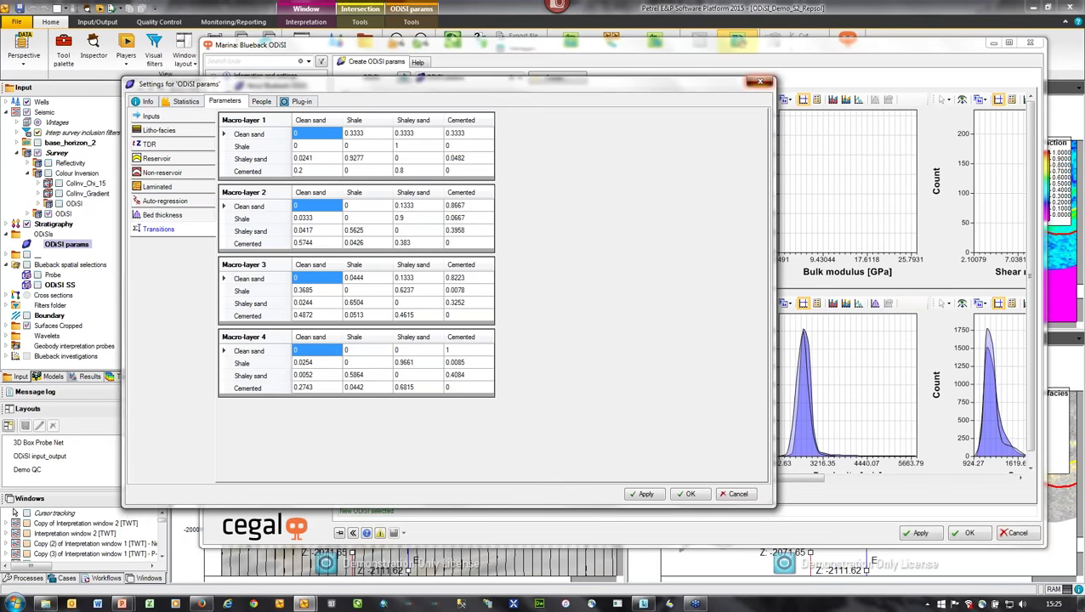
pyautogui.click(759, 81)
# - Open Statistics QC in Blueback ODiSI and move the dialog aside to uncover the seismic sections
pyautogui.click(232, 118)
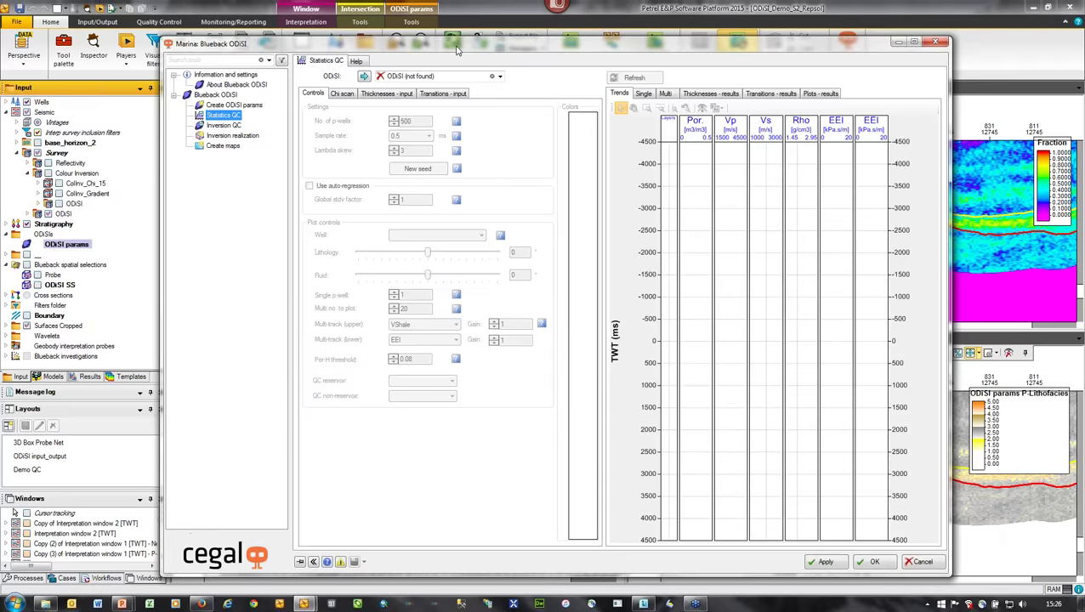
pyautogui.moveTo(451, 46); pyautogui.dragTo(339, 39)
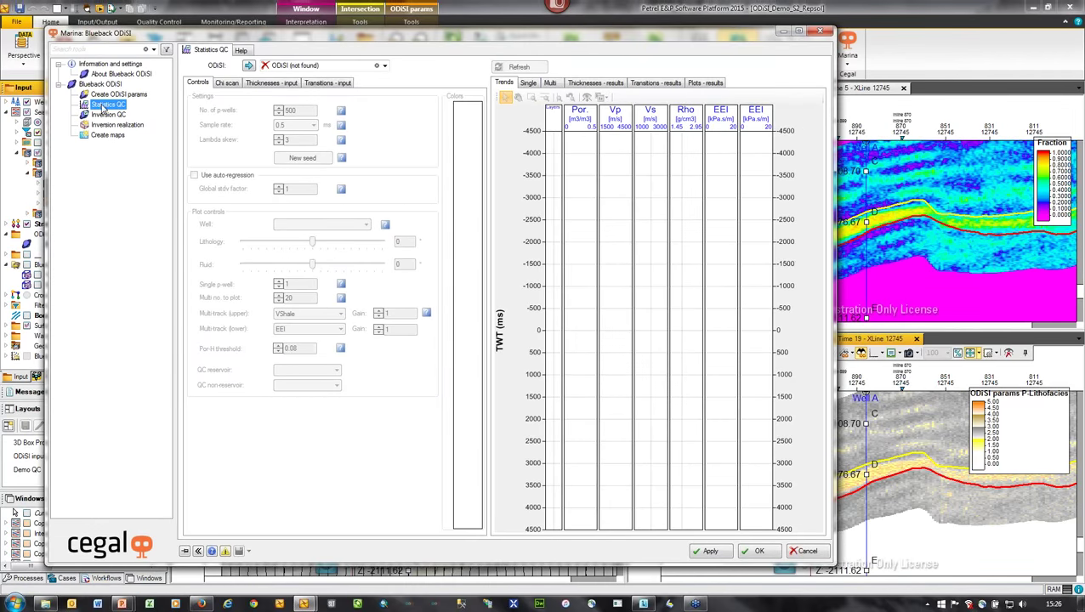
# - Load the ODiSI params object into Statistics QC and widen the dialog to enlarge the result tracks
pyautogui.click(382, 65)
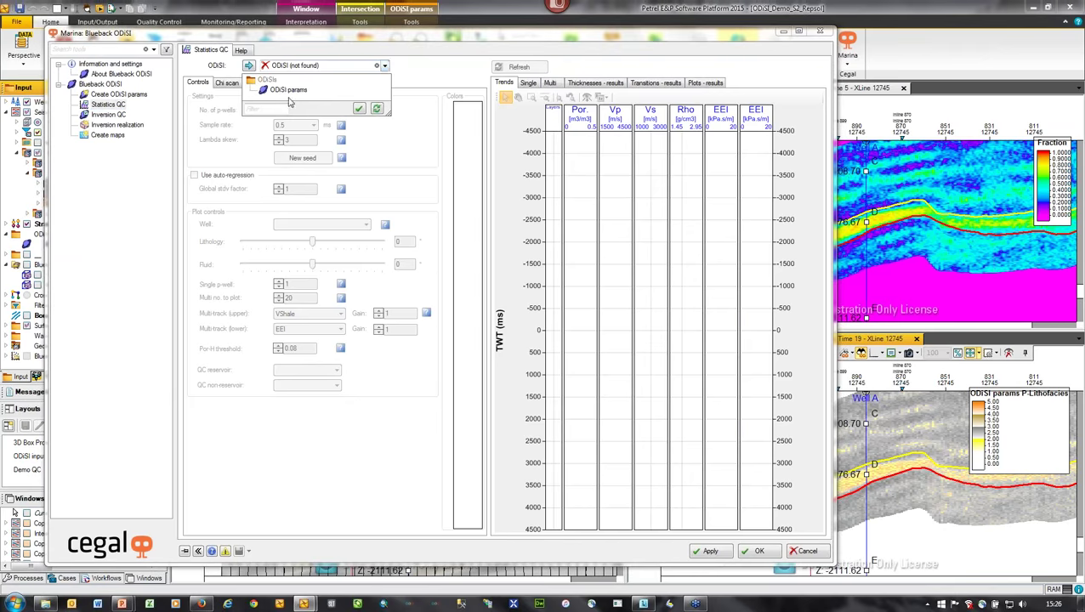
pyautogui.click(288, 90)
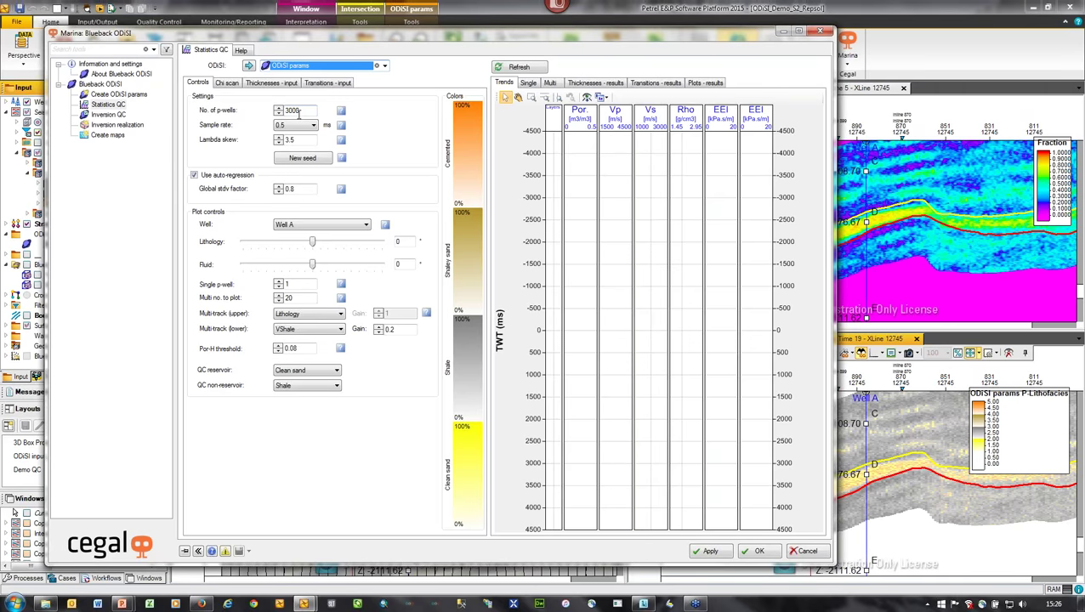
pyautogui.moveTo(833, 136); pyautogui.dragTo(1041, 138)
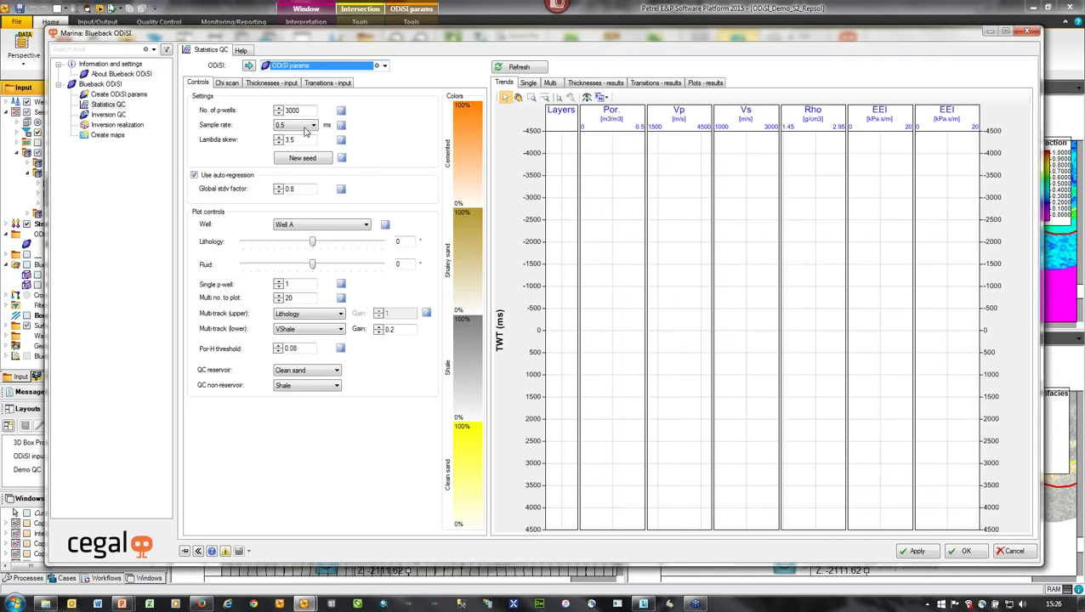
# - Set the number of p-wells to 500 and refresh the Statistics QC results
pyautogui.press('Tab')
pyautogui.write('500')
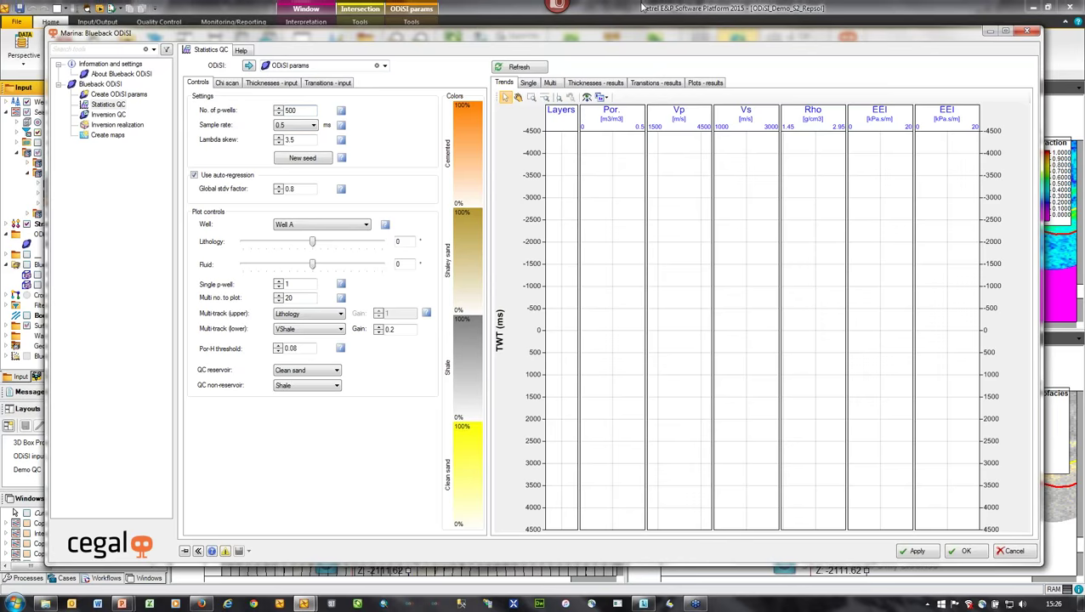
pyautogui.click(516, 68)
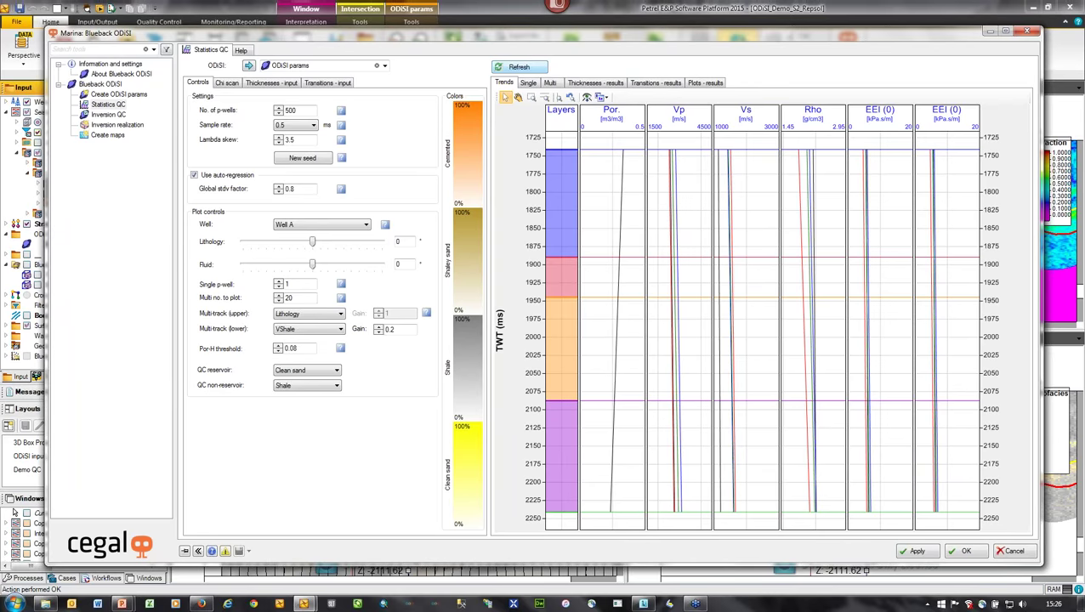
# - Show the single pseudo-well tracks and step the plotted single p-well up to number 6
pyautogui.click(505, 96)
pyautogui.click(528, 83)
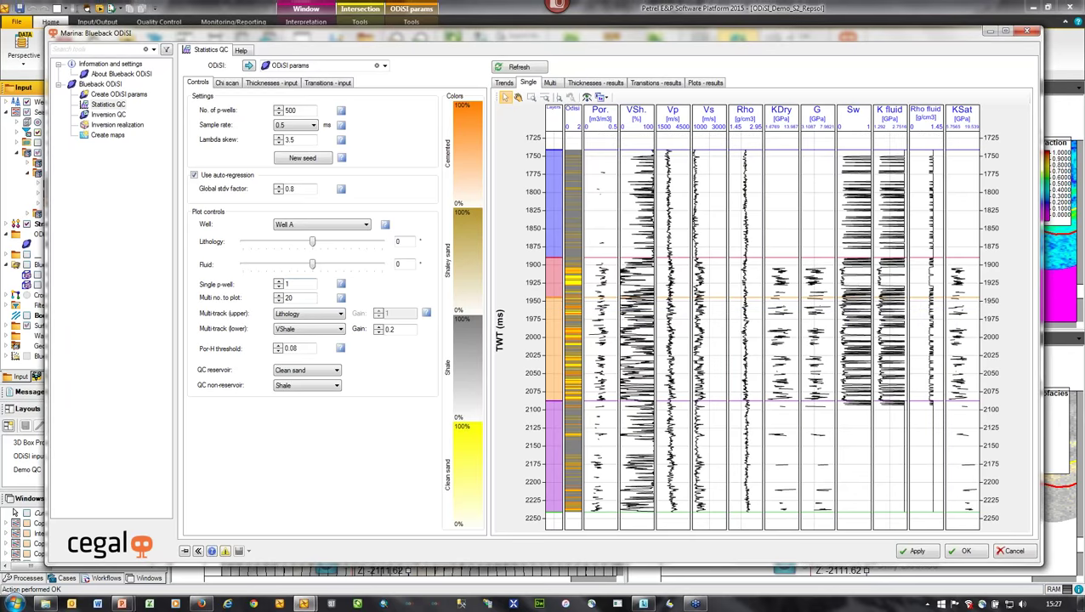
pyautogui.click(279, 285)
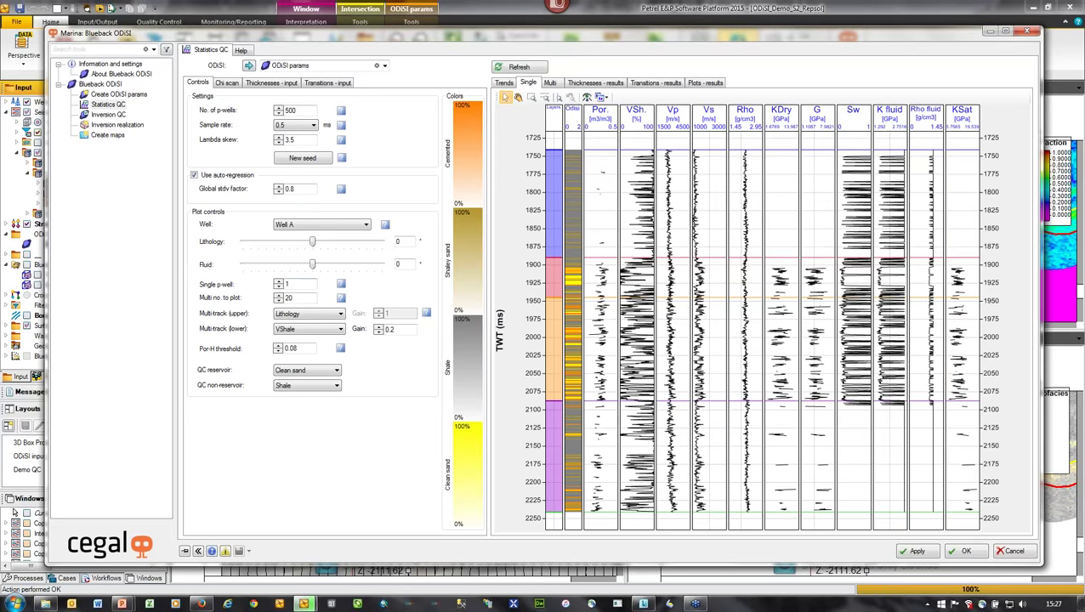
pyautogui.click(280, 283)
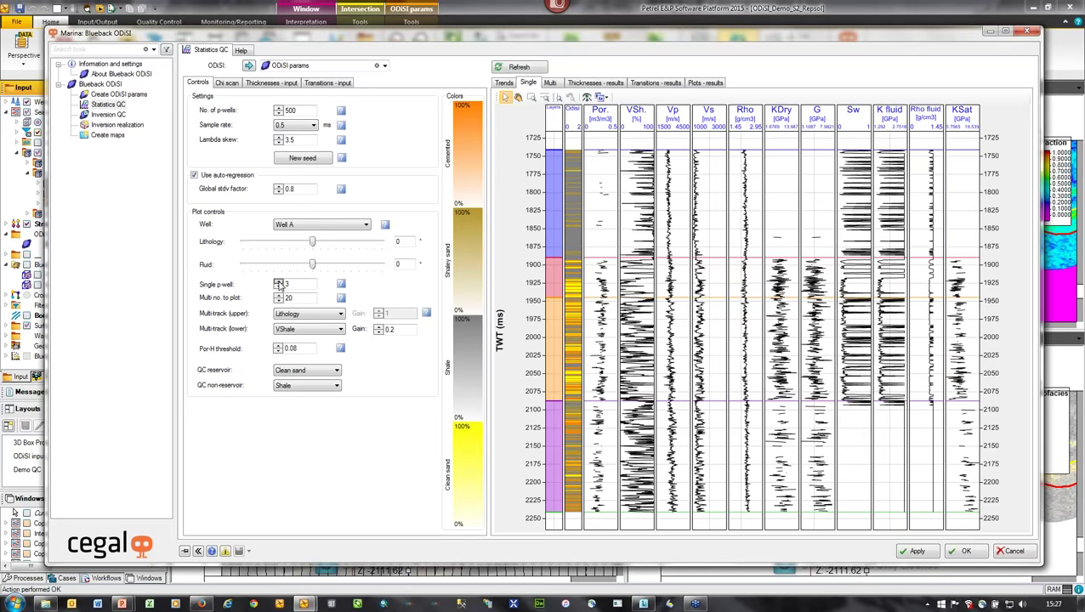
pyautogui.click(280, 283)
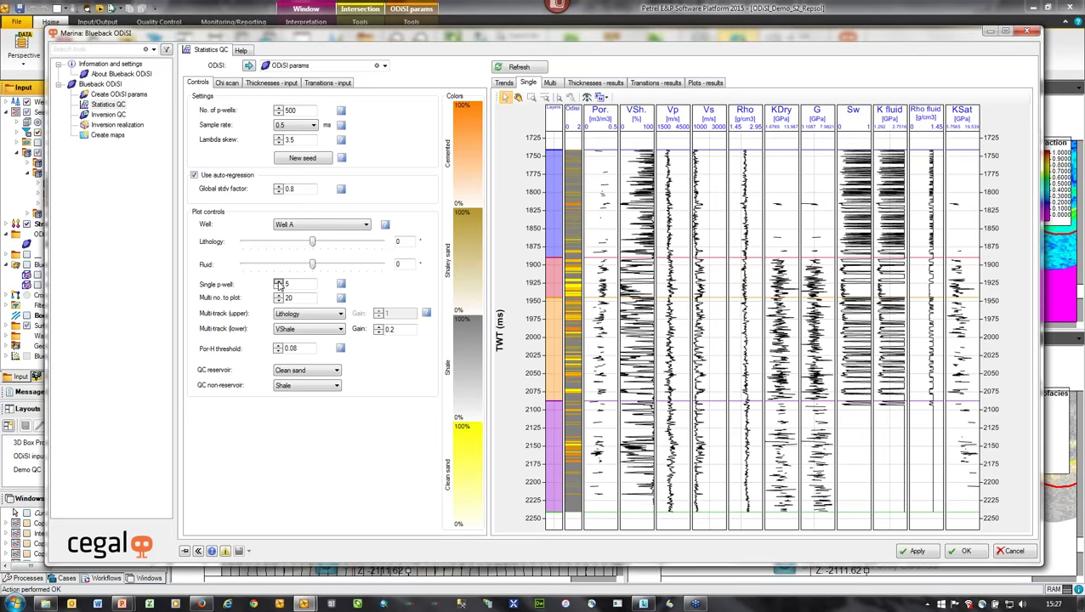
pyautogui.click(279, 284)
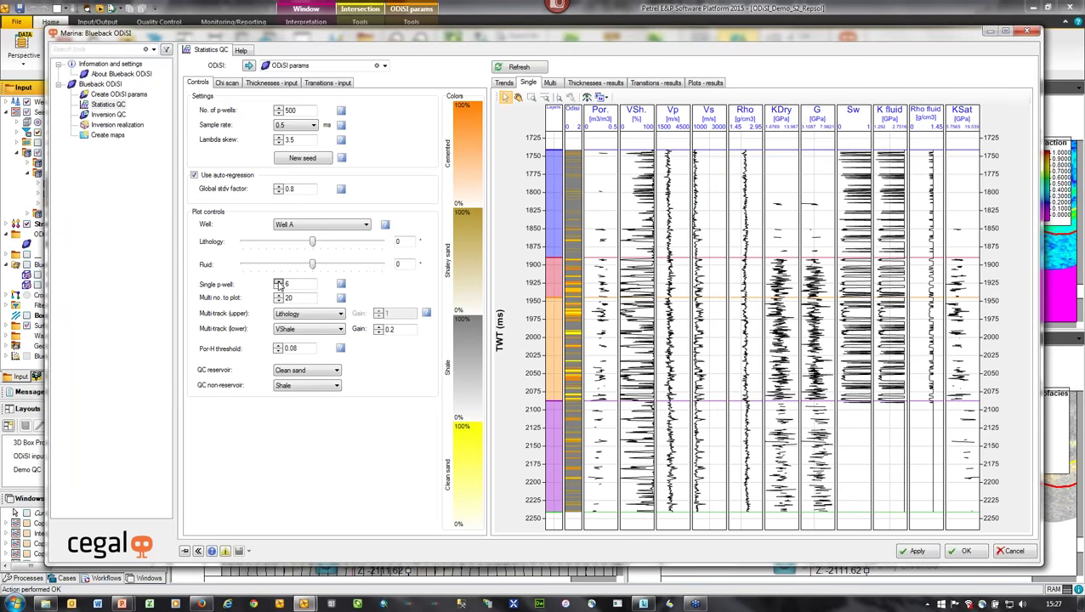
# - In the multi-well plots, try EEI in the lower multi-track and set it to Rho
pyautogui.click(550, 82)
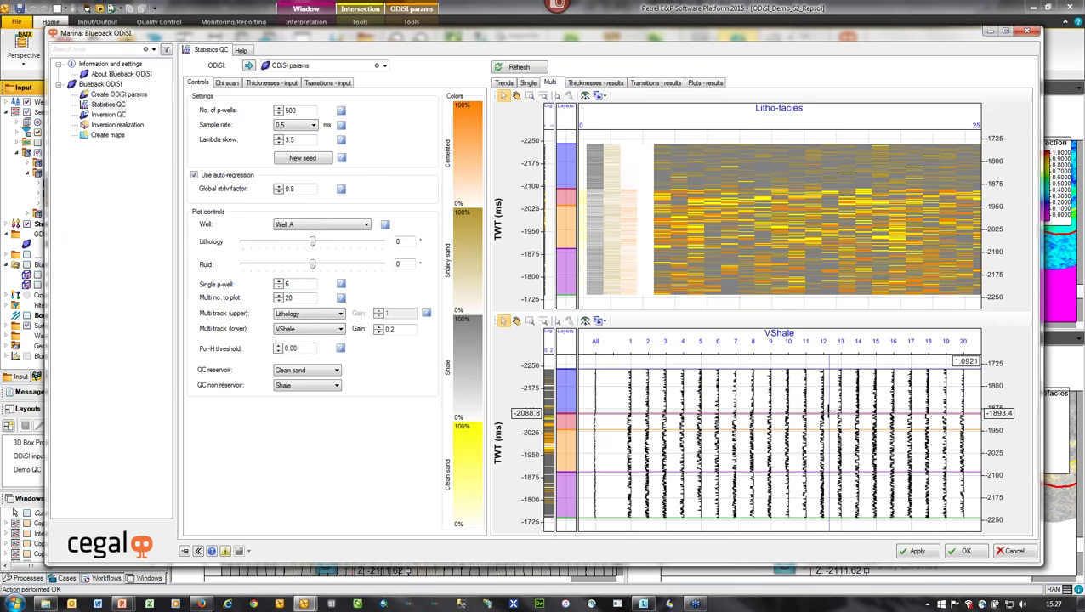
pyautogui.click(341, 329)
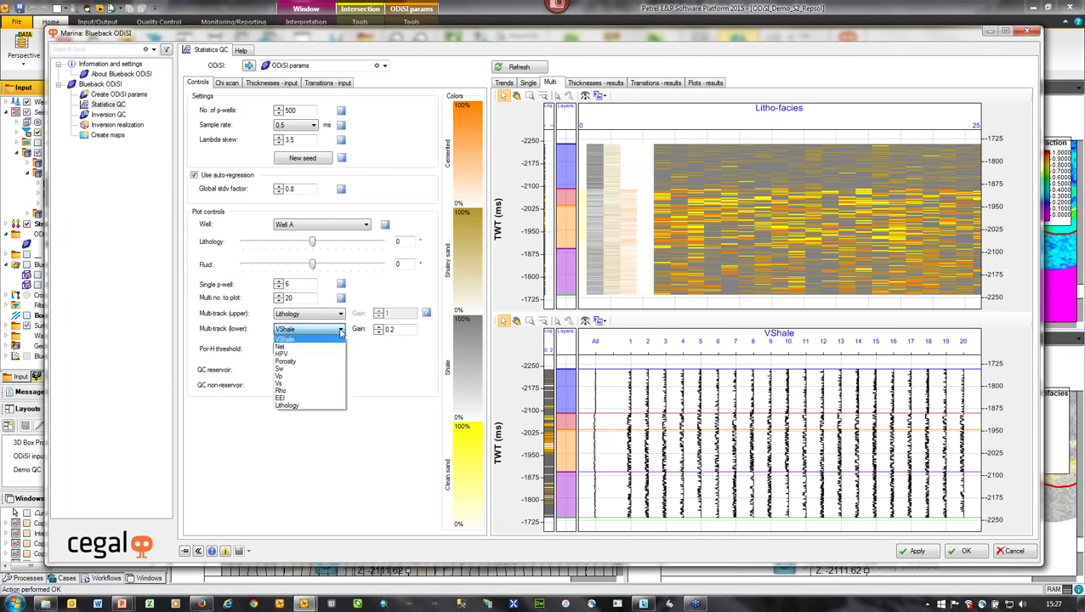
pyautogui.click(322, 391)
pyautogui.click(341, 329)
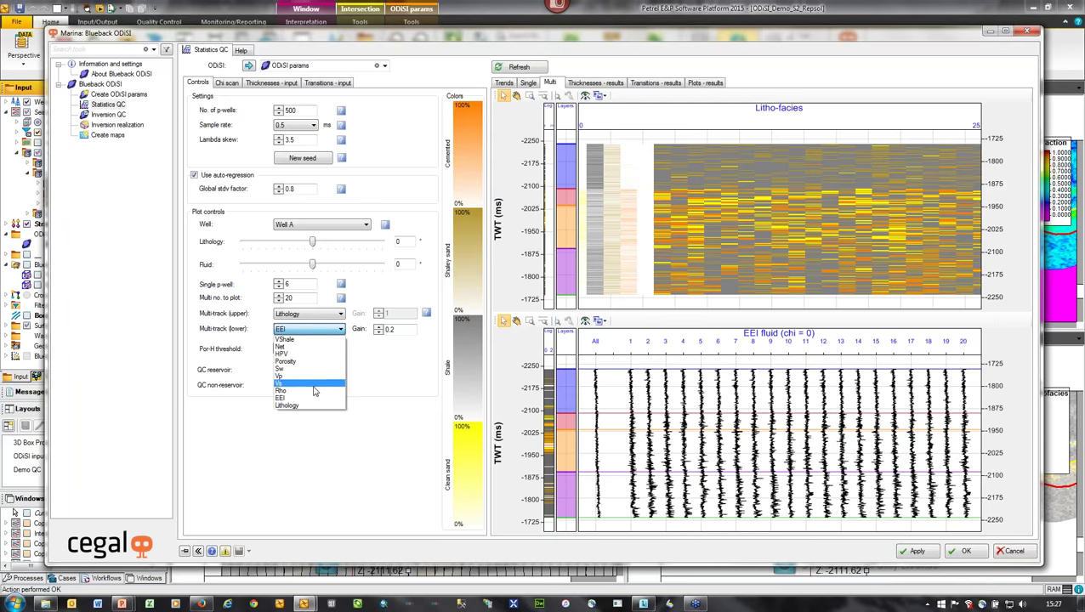
pyautogui.click(327, 381)
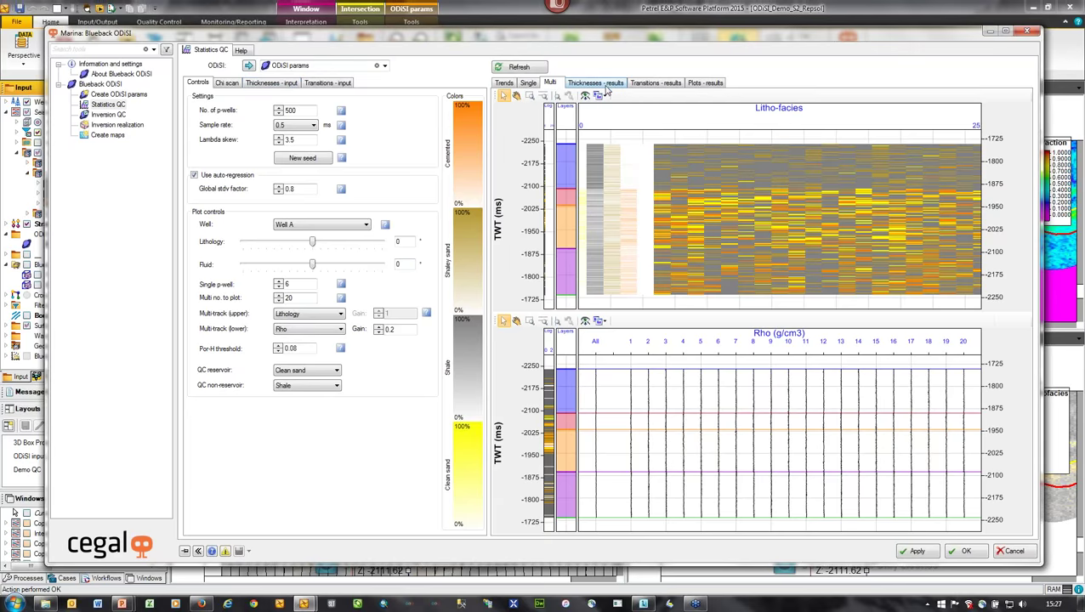
# - Compare the input thickness and transition tables with the simulated result tables for each macro-layer
pyautogui.click(606, 83)
pyautogui.click(286, 83)
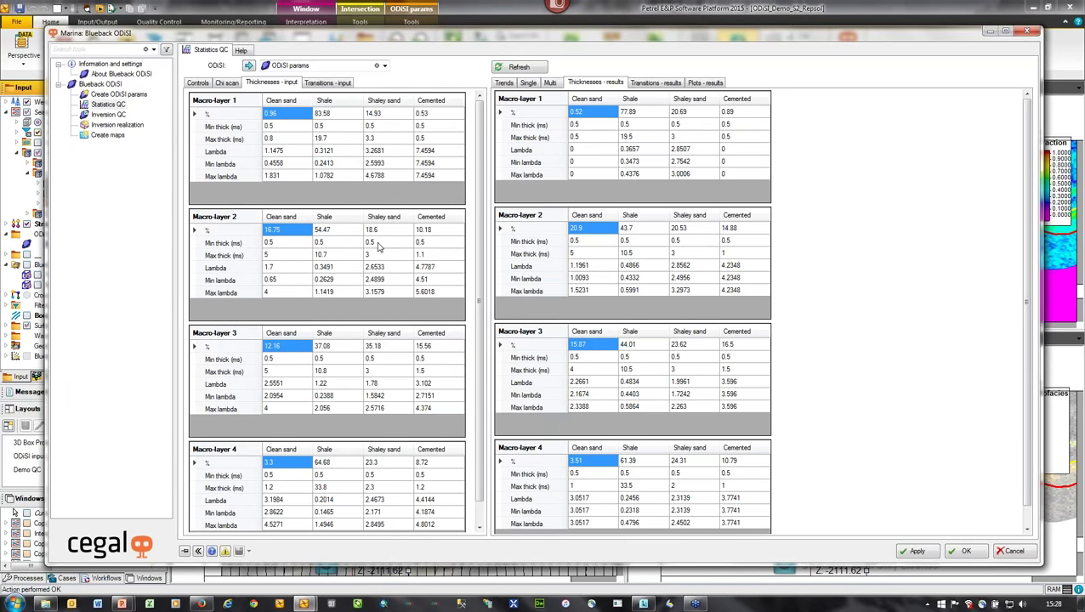
pyautogui.click(341, 82)
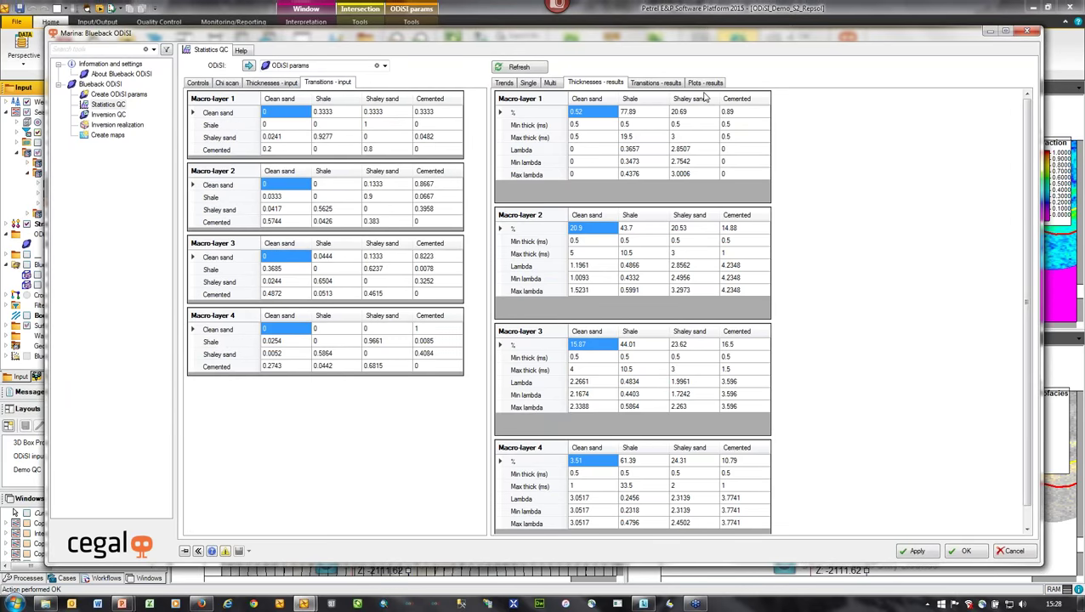
pyautogui.click(656, 83)
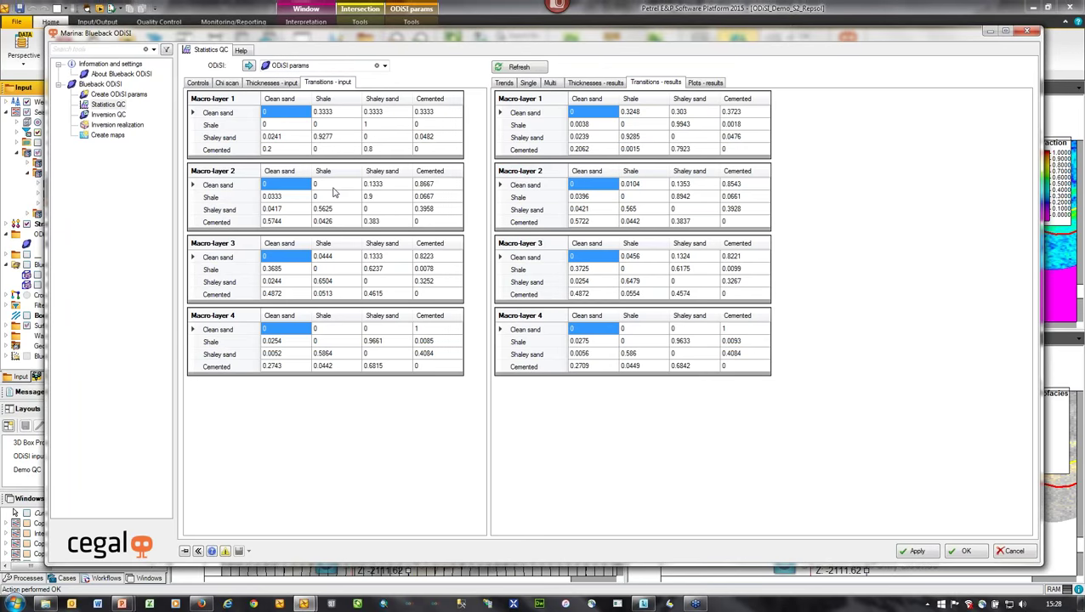
# - Examine the result histograms of bed thickness, net-to-gross and porosity across all macro-layers
pyautogui.click(702, 83)
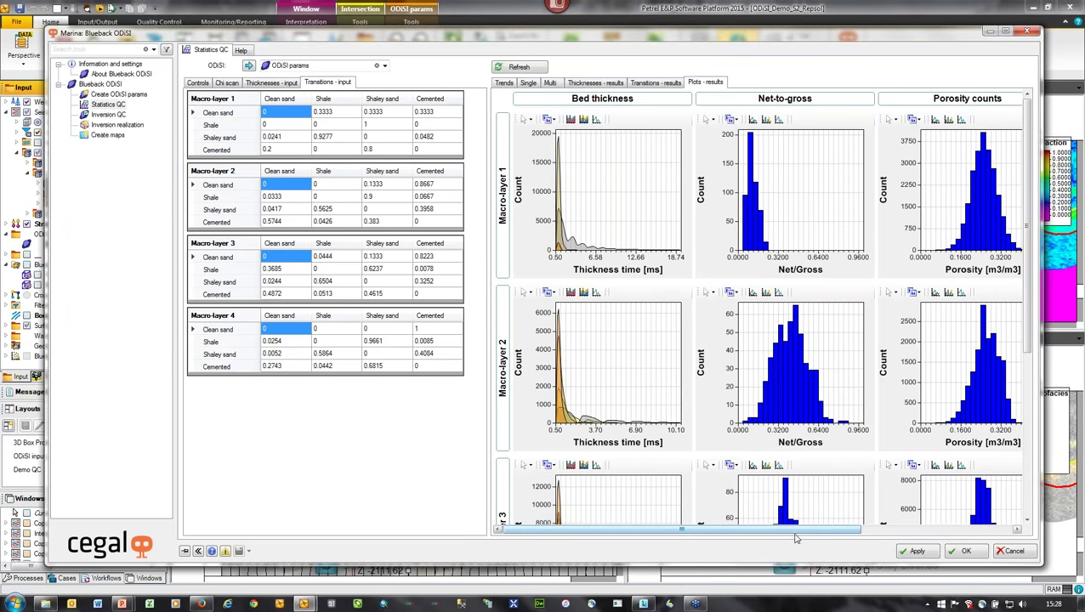
pyautogui.moveTo(792, 531); pyautogui.dragTo(842, 536)
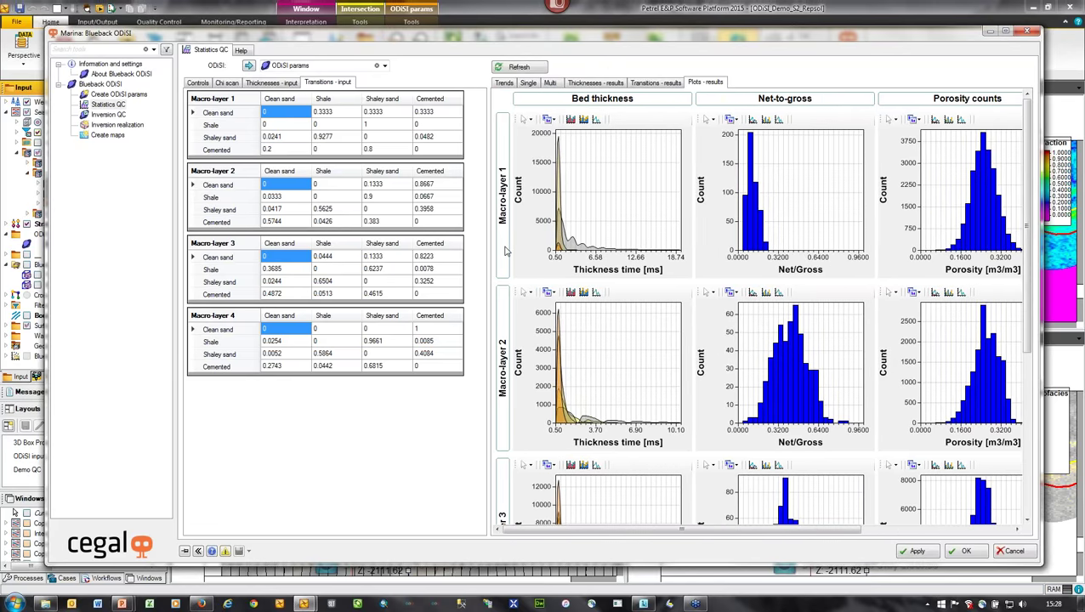
pyautogui.moveTo(730, 536); pyautogui.dragTo(887, 537)
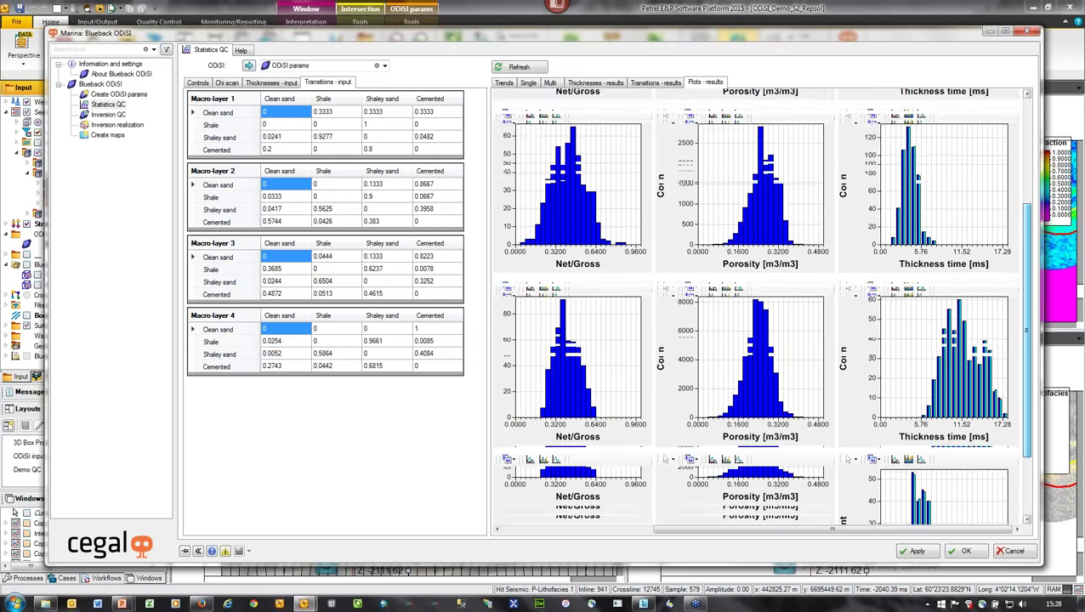
pyautogui.moveTo(948, 534); pyautogui.dragTo(904, 534)
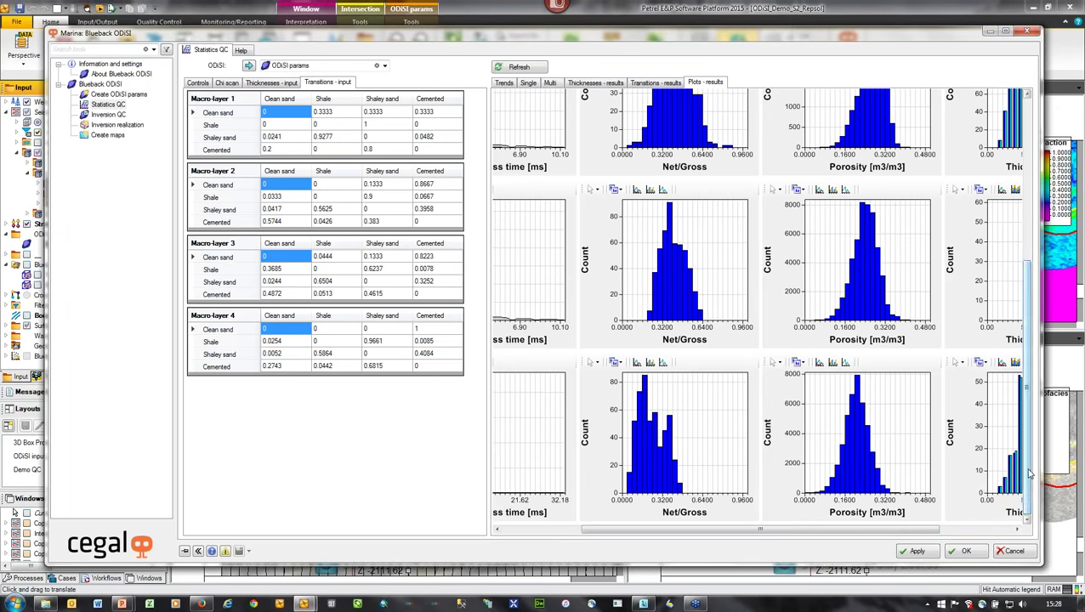
pyautogui.moveTo(1029, 471); pyautogui.dragTo(1036, 311)
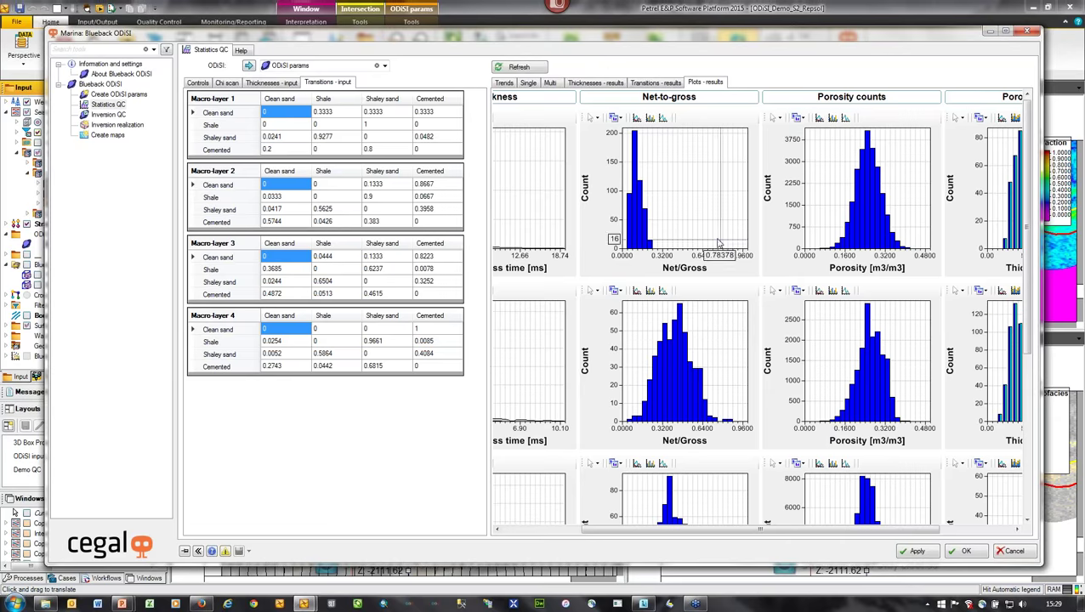
# - Open Inversion QC and move the dialog aside to compare its seismic inputs with the CoIInv_Chi_15 and CoIInv_Gradient sections, then bring it back
pyautogui.click(119, 115)
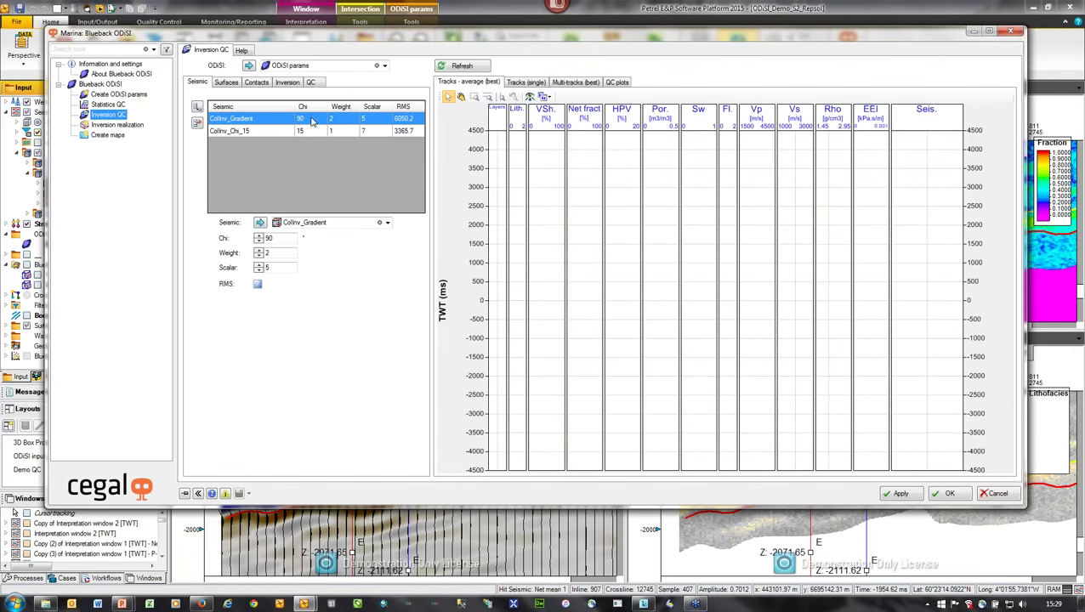
pyautogui.moveTo(317, 34); pyautogui.dragTo(813, 57)
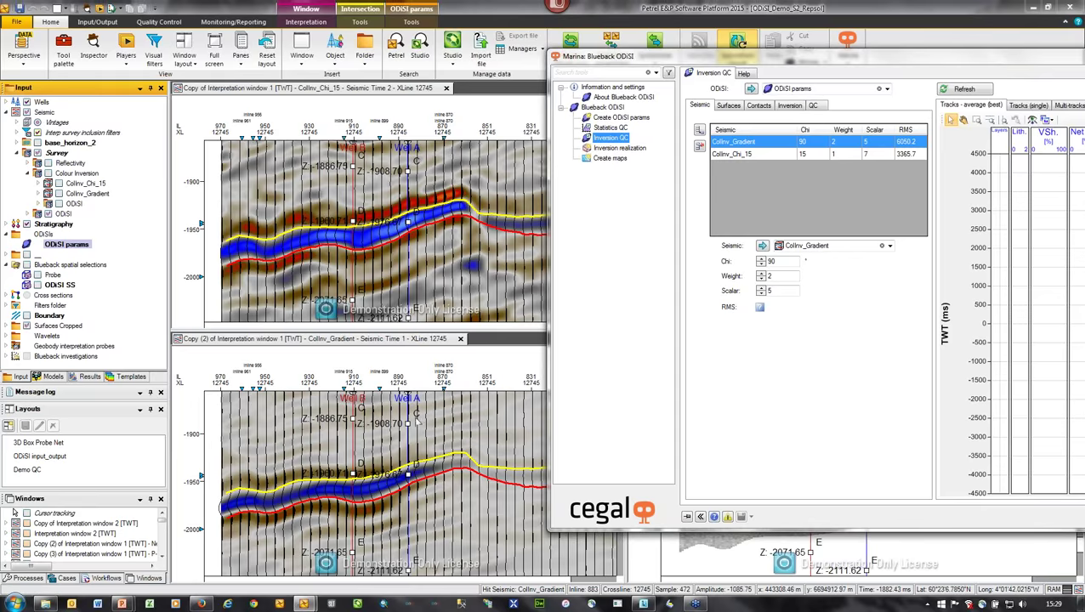
pyautogui.moveTo(720, 61); pyautogui.dragTo(255, 80)
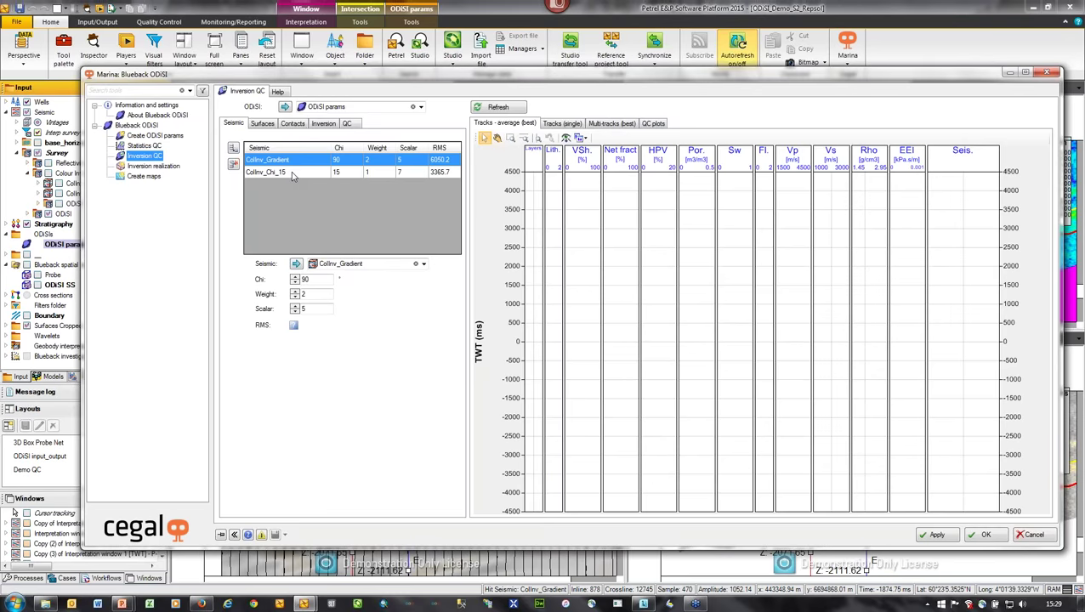
# - Review the Top Res macro-layer boundaries in the Surfaces settings, ending on the boundary with the -60 ms offset
pyautogui.click(265, 124)
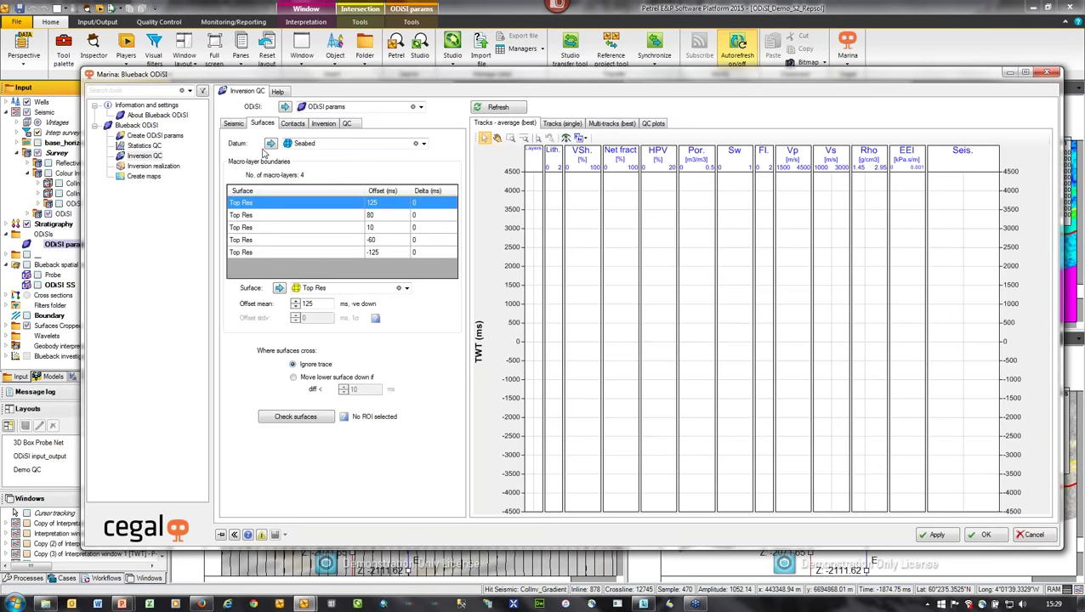
pyautogui.keyDown('shift'); pyautogui.click(287, 254); pyautogui.keyUp('shift')
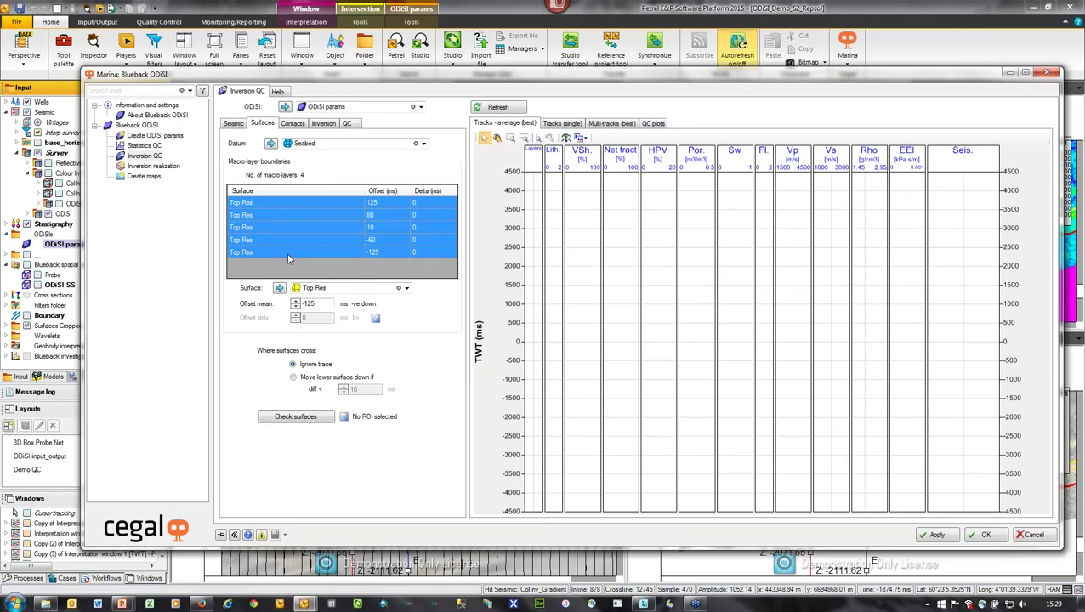
pyautogui.click(311, 242)
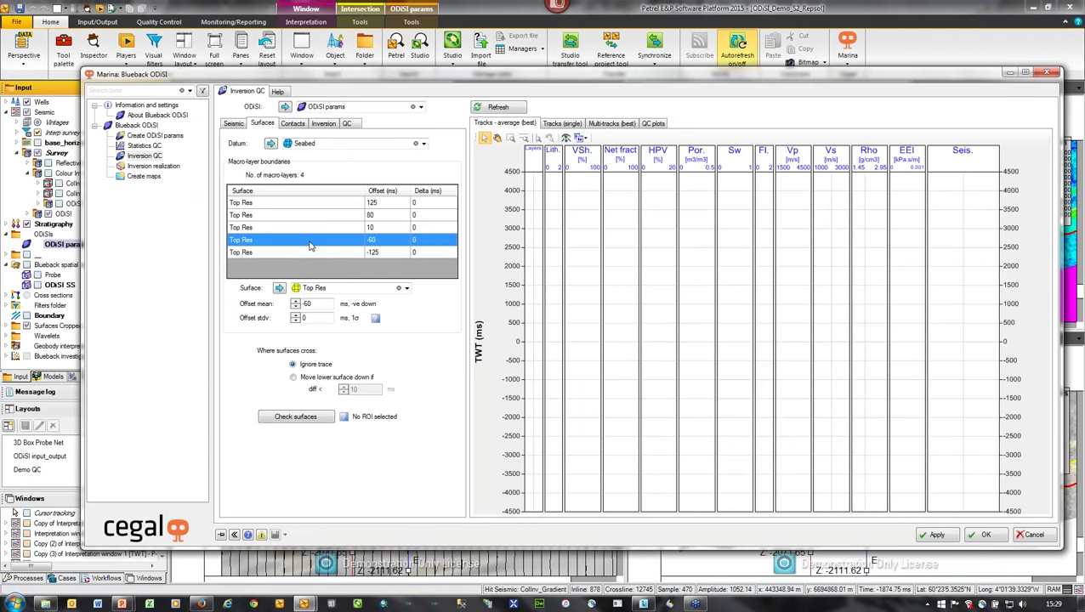
# - Try adding gas and residual contacts in the Contacts settings, and switch both off again
pyautogui.click(292, 124)
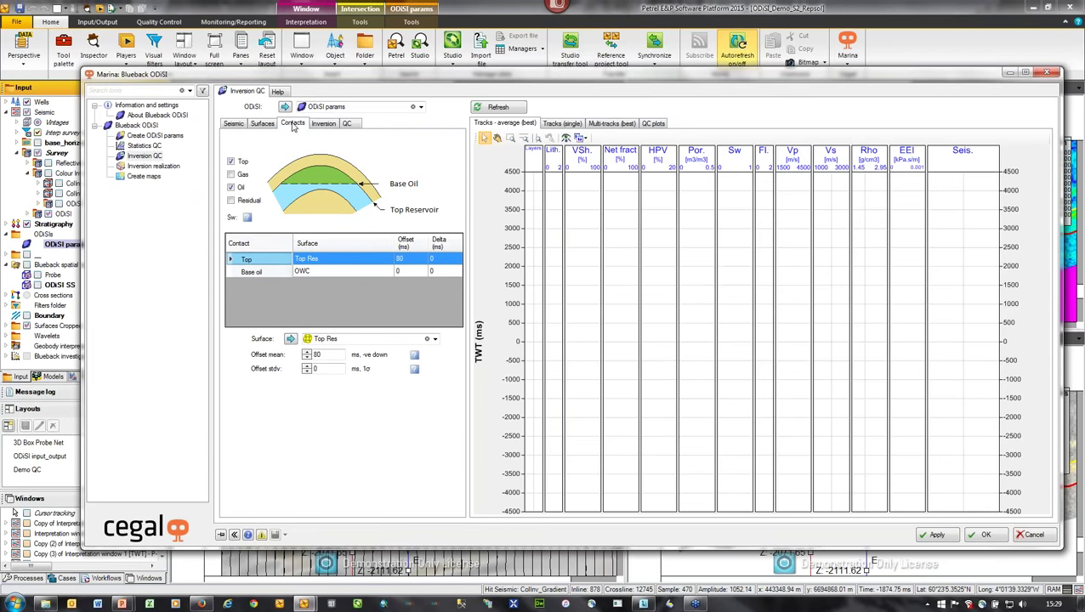
pyautogui.click(231, 174)
pyautogui.click(232, 201)
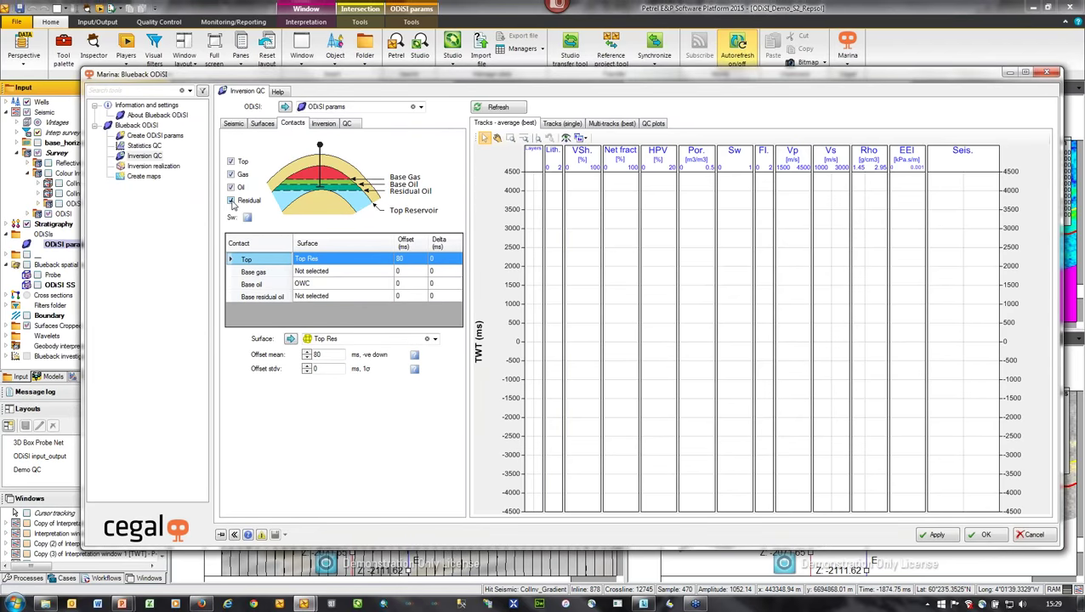
pyautogui.click(232, 201)
pyautogui.click(231, 174)
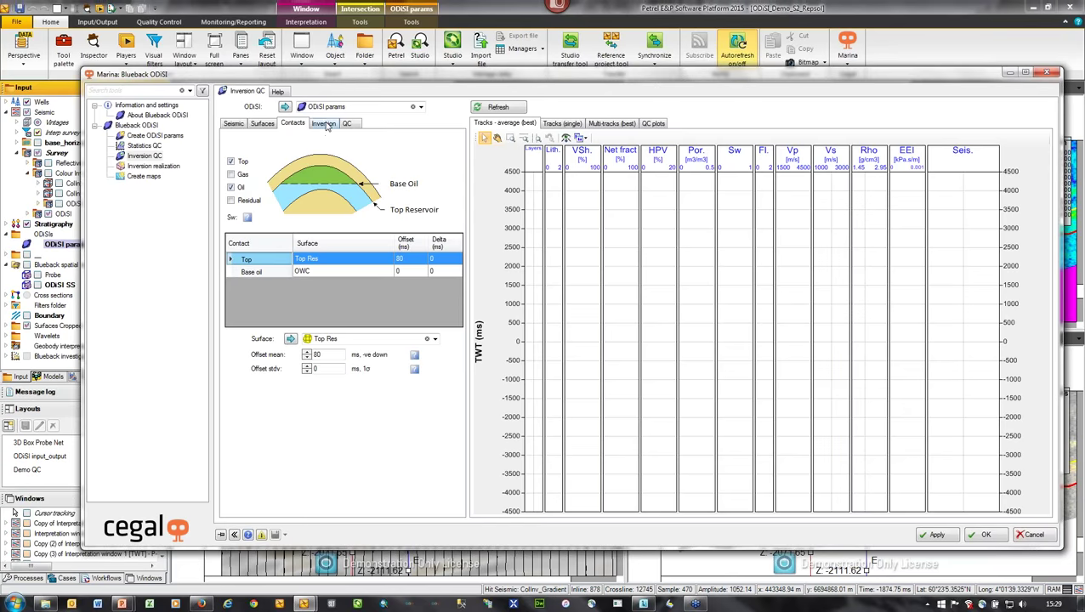
# - In the Inversion settings, set the number to average to 30 with 2000 p-wells and refresh the inversion tracks
pyautogui.click(325, 124)
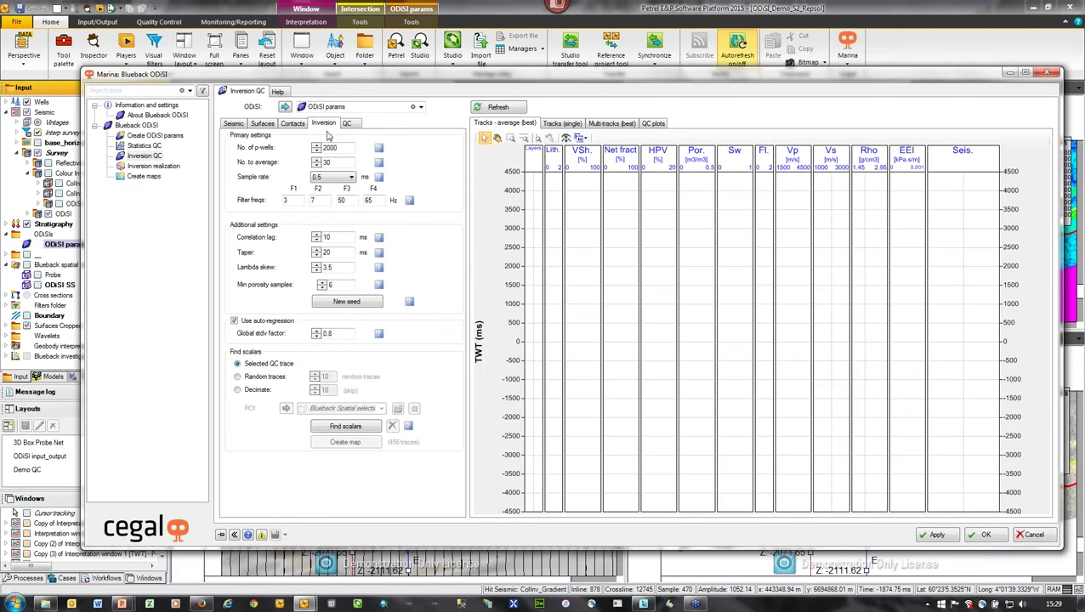
pyautogui.moveTo(349, 149); pyautogui.dragTo(303, 148)
pyautogui.click(341, 161)
pyautogui.write('30')
pyautogui.doubleClick(334, 162)
pyautogui.click(498, 111)
pyautogui.click(499, 109)
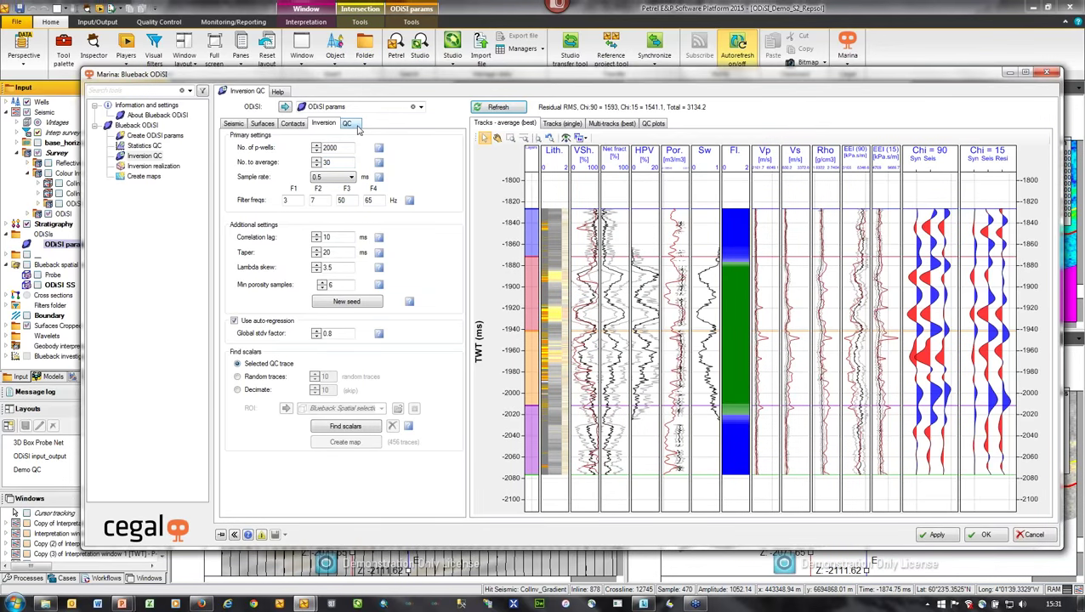
# - Open the QC settings of Inversion QC and shift the dialog to uncover more of the seismic sections
pyautogui.click(357, 127)
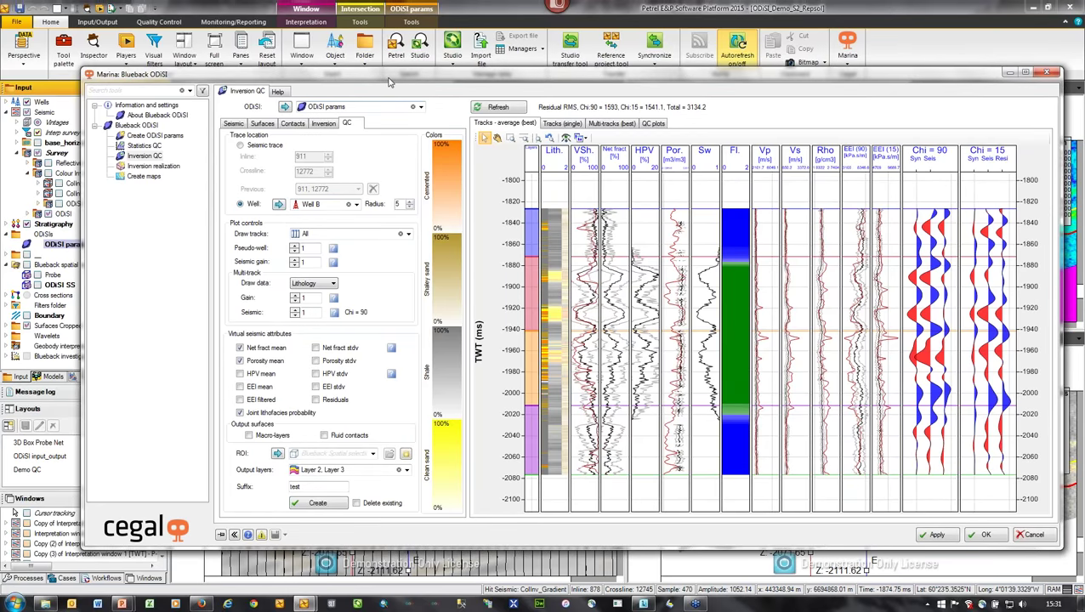
pyautogui.moveTo(391, 75); pyautogui.dragTo(334, 64)
pyautogui.moveTo(480, 227)
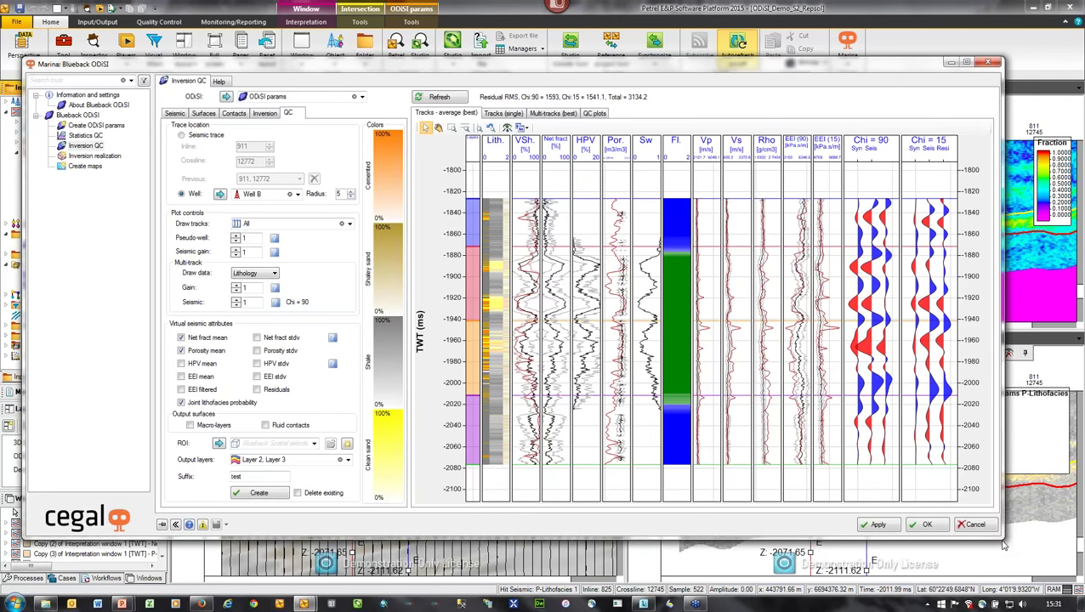
# - Enlarge the dialog, switch the inversion display to single tracks and advance the plotted pseudo-well to number 4
pyautogui.moveTo(1001, 537); pyautogui.dragTo(1067, 567)
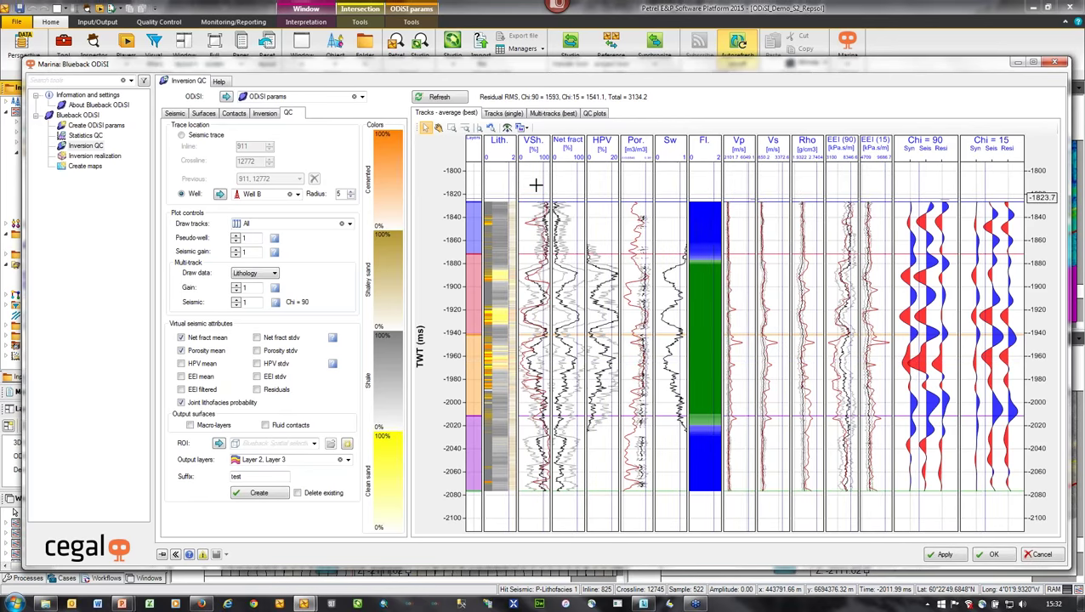
pyautogui.click(502, 114)
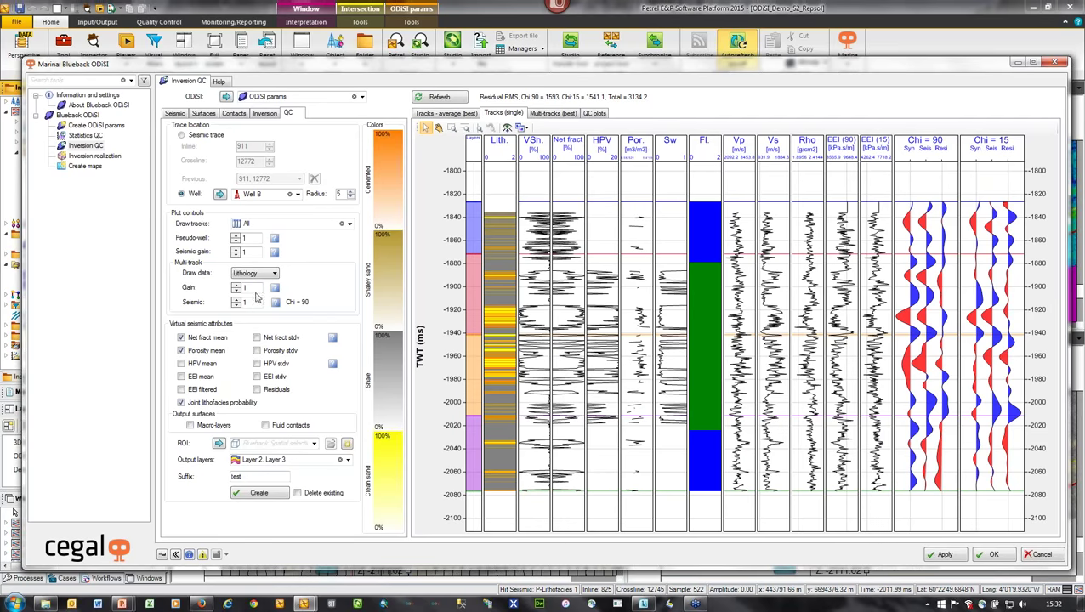
pyautogui.click(235, 234)
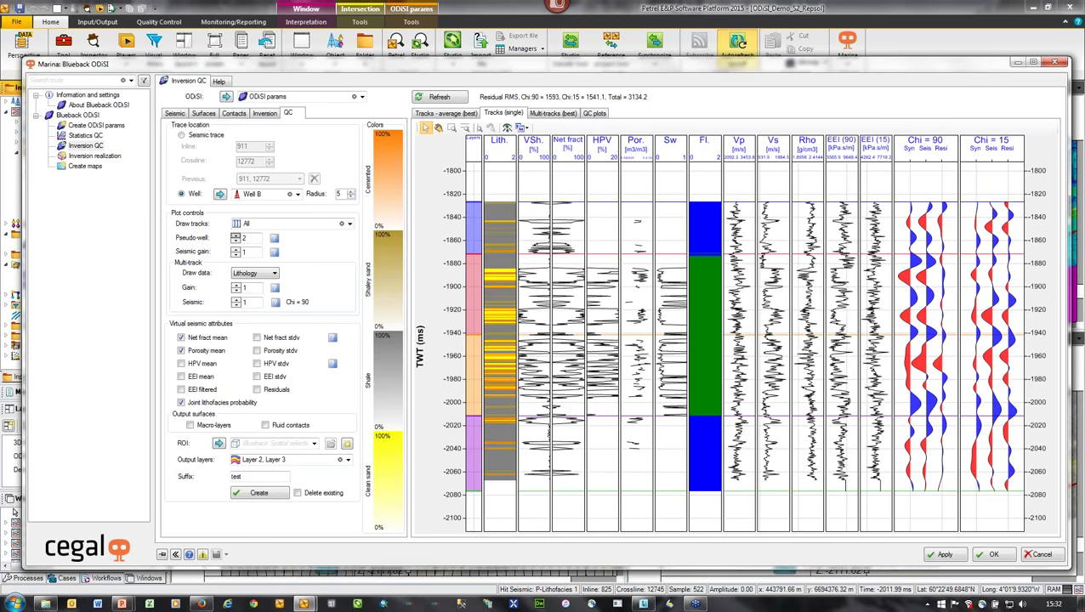
pyautogui.click(236, 234)
pyautogui.click(235, 235)
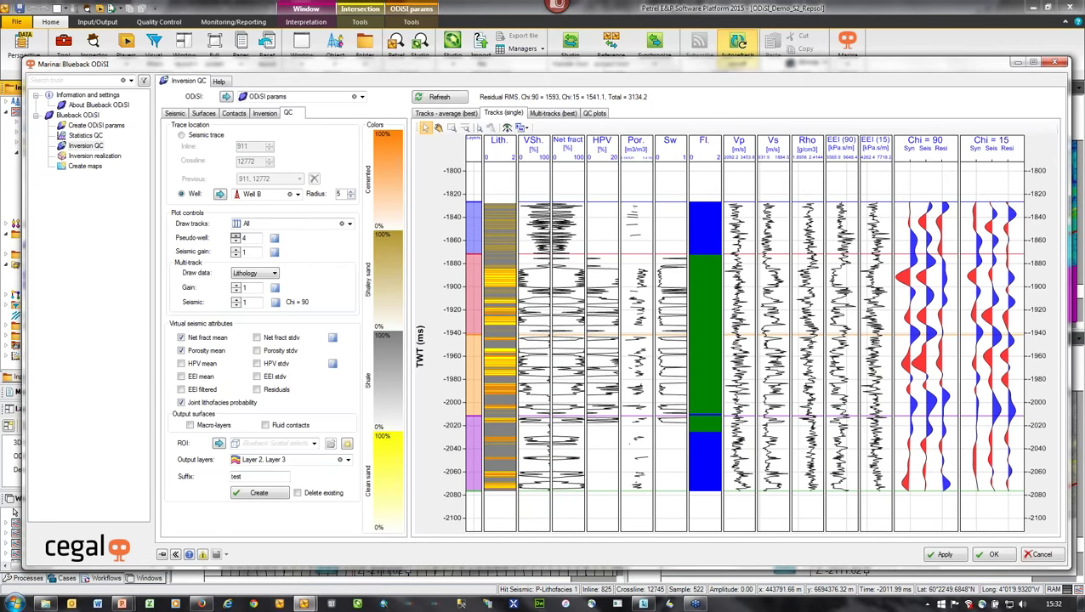
# - Show the best-match multi-tracks and set their draw data to EEIFiltered
pyautogui.click(553, 114)
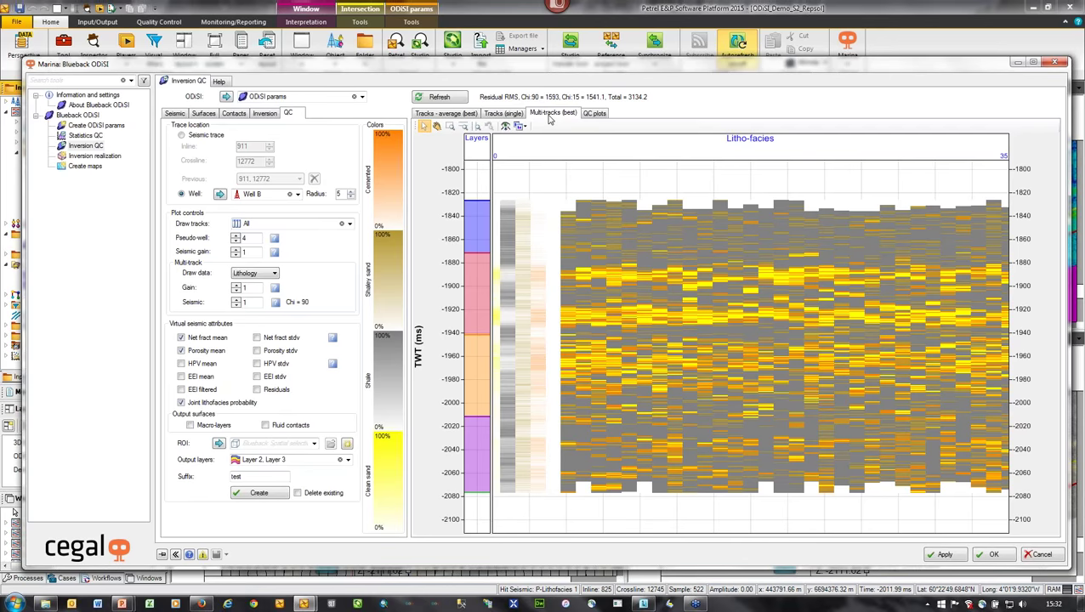
pyautogui.click(266, 274)
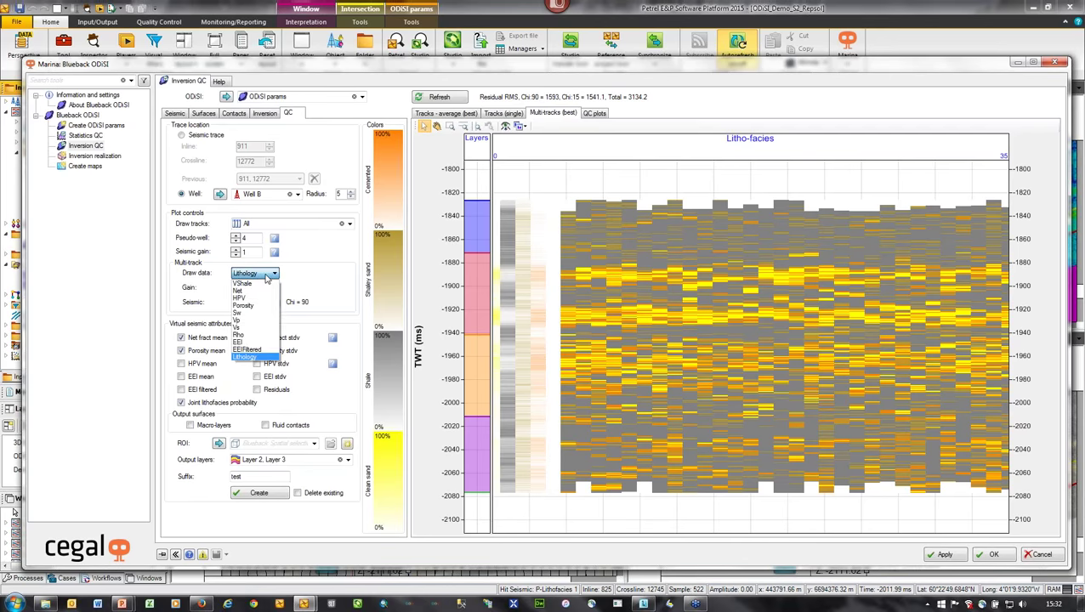
pyautogui.click(263, 350)
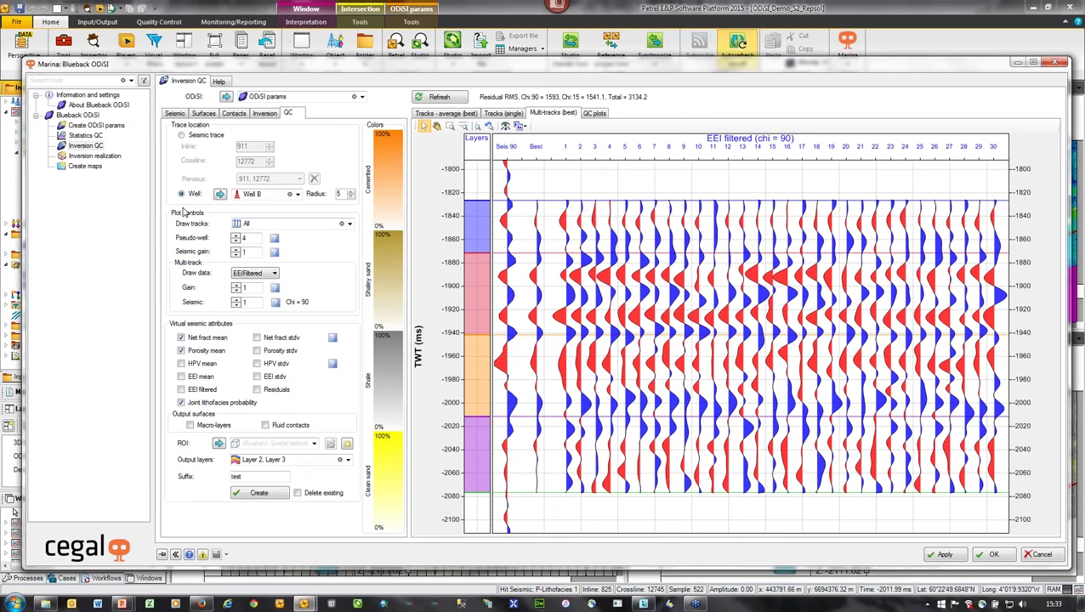
# - Create the selected virtual seismic attributes for Layer 2 and Layer 3 with the suffix WEB
pyautogui.click(264, 113)
pyautogui.click(289, 114)
pyautogui.doubleClick(252, 477)
pyautogui.write('WEB')
pyautogui.click(259, 493)
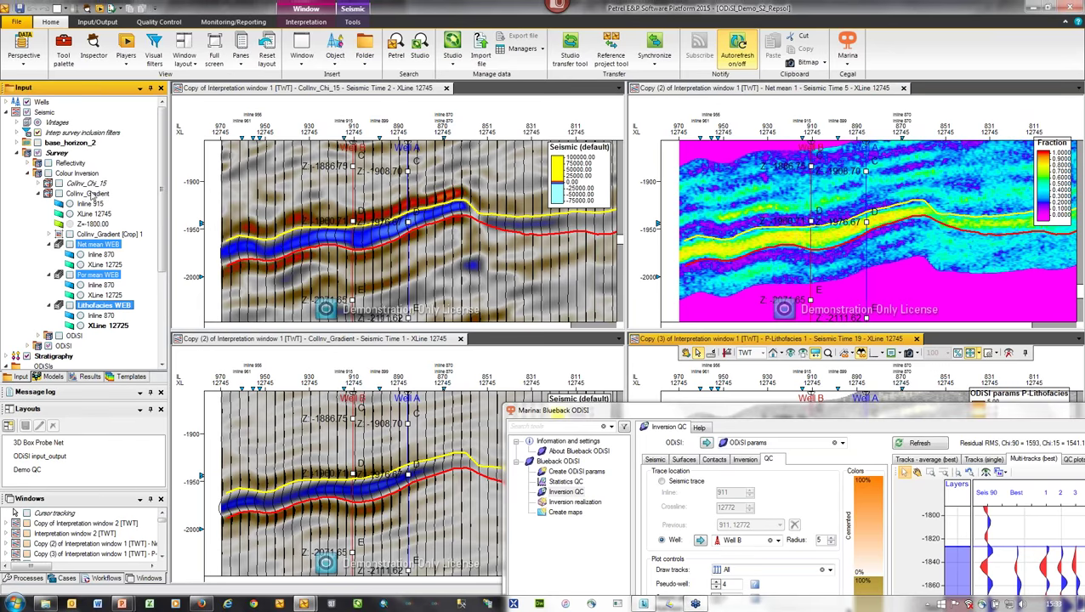
# - Load the Demo QC layout and display XLine 12725 of Lithofacies WEB in the empty Demo QC window, clearing the dialog away
pyautogui.scroll(-2, 160, 204)
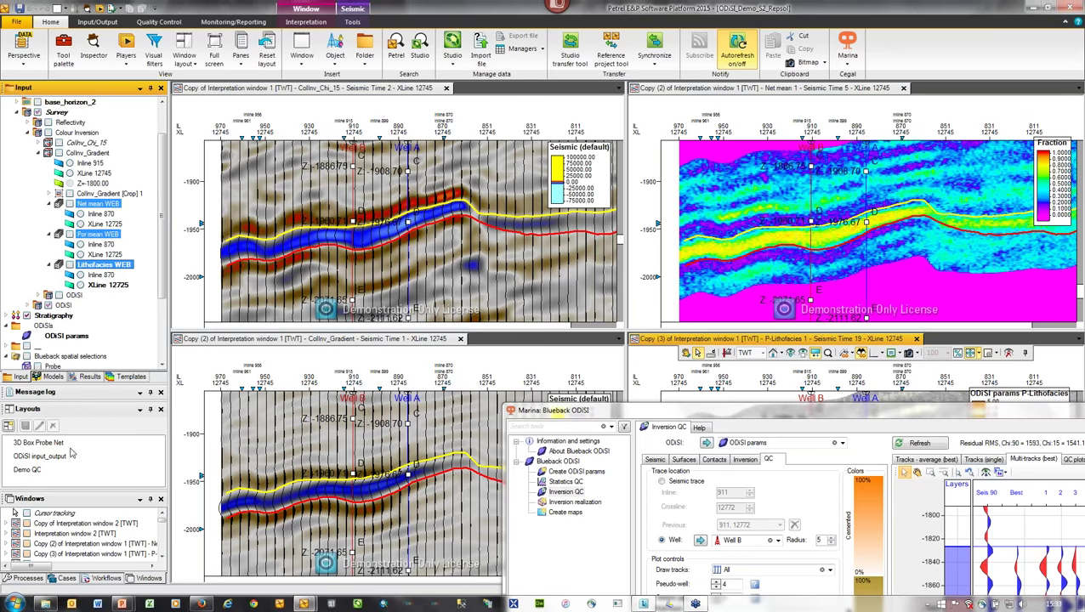
pyautogui.doubleClick(32, 470)
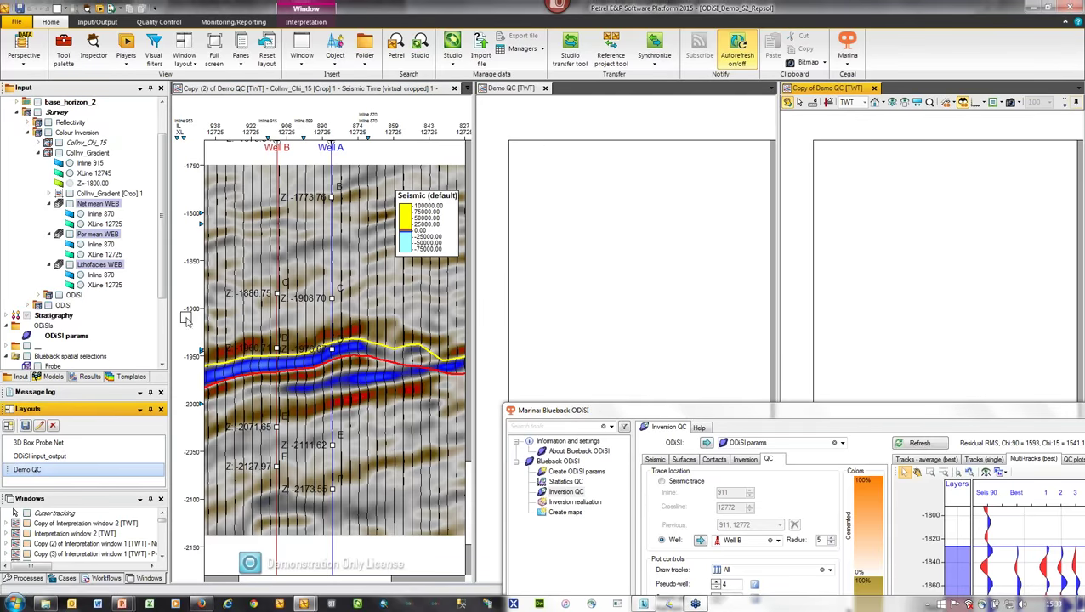
pyautogui.click(512, 91)
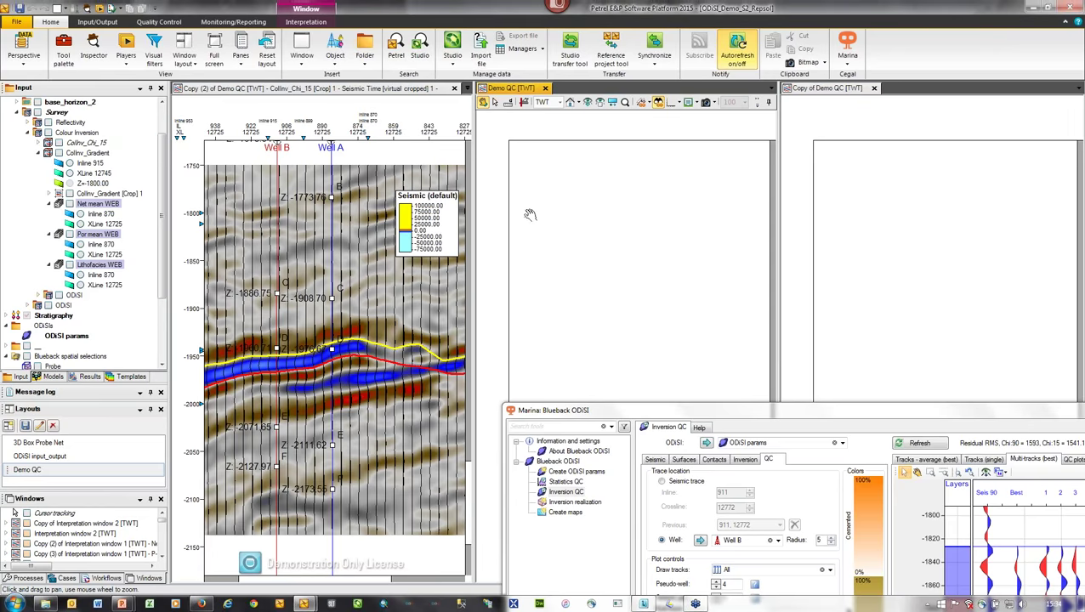
pyautogui.click(80, 286)
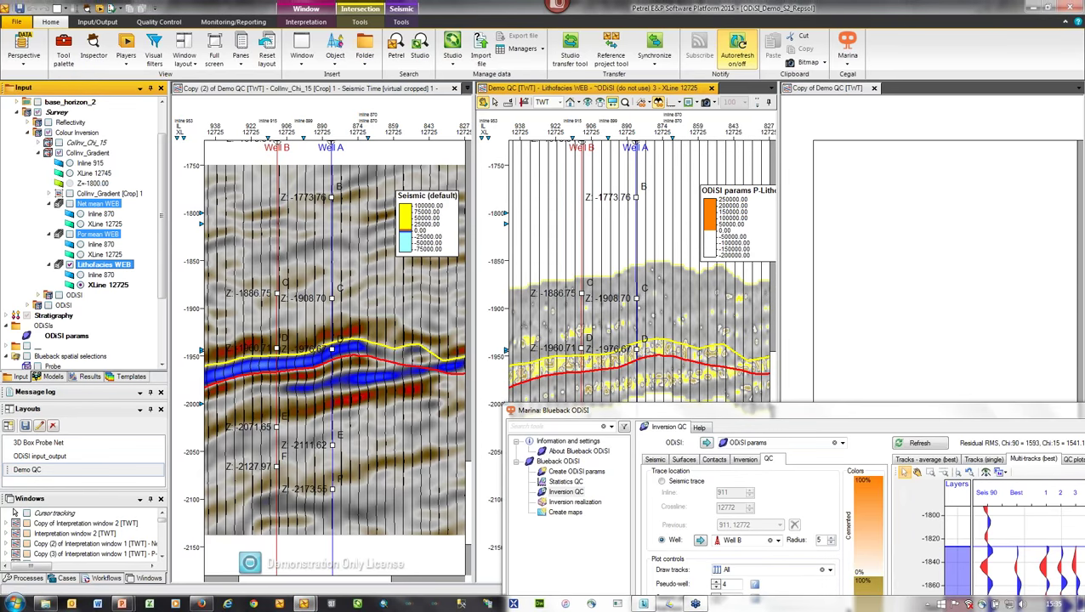
pyautogui.moveTo(822, 403); pyautogui.dragTo(316, 291)
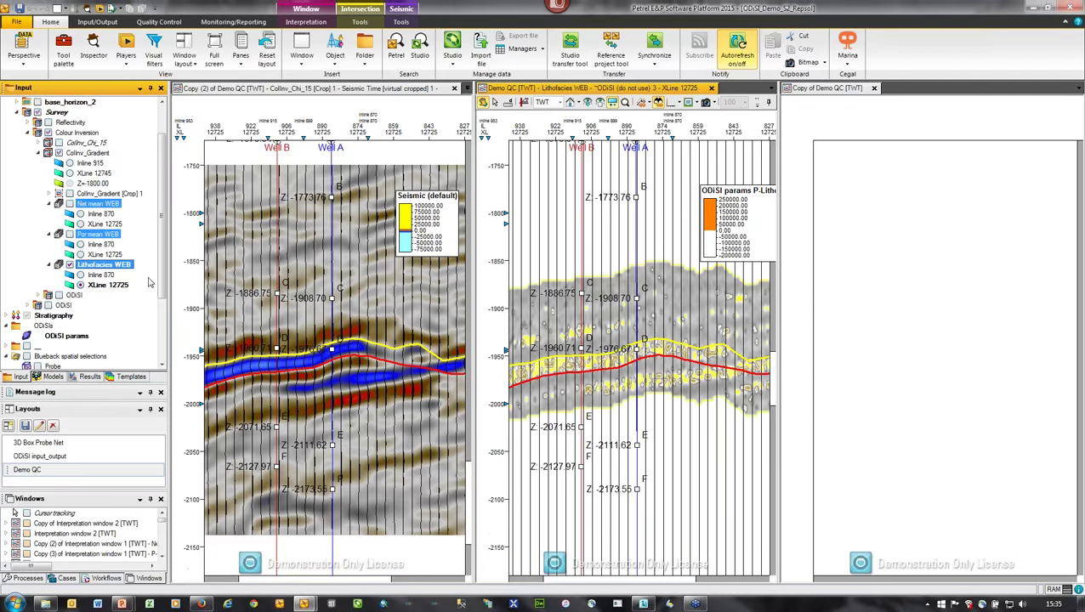
# - Set the interpolation method of the Lithofacies WEB volume to None in its style settings
pyautogui.click(93, 265)
pyautogui.rightClick(93, 265)
pyautogui.click(128, 209)
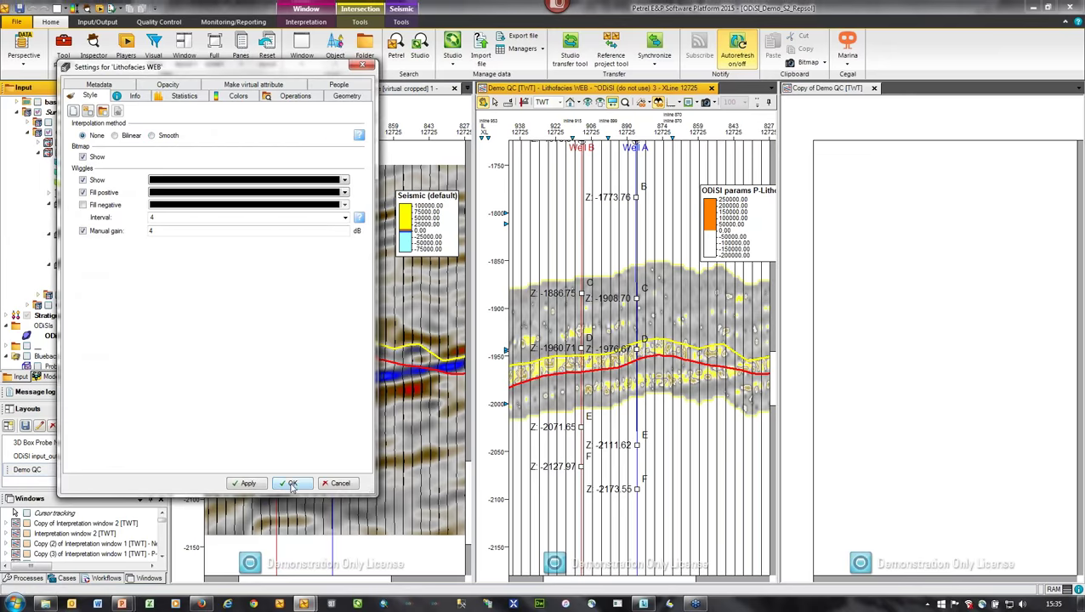
pyautogui.click(292, 481)
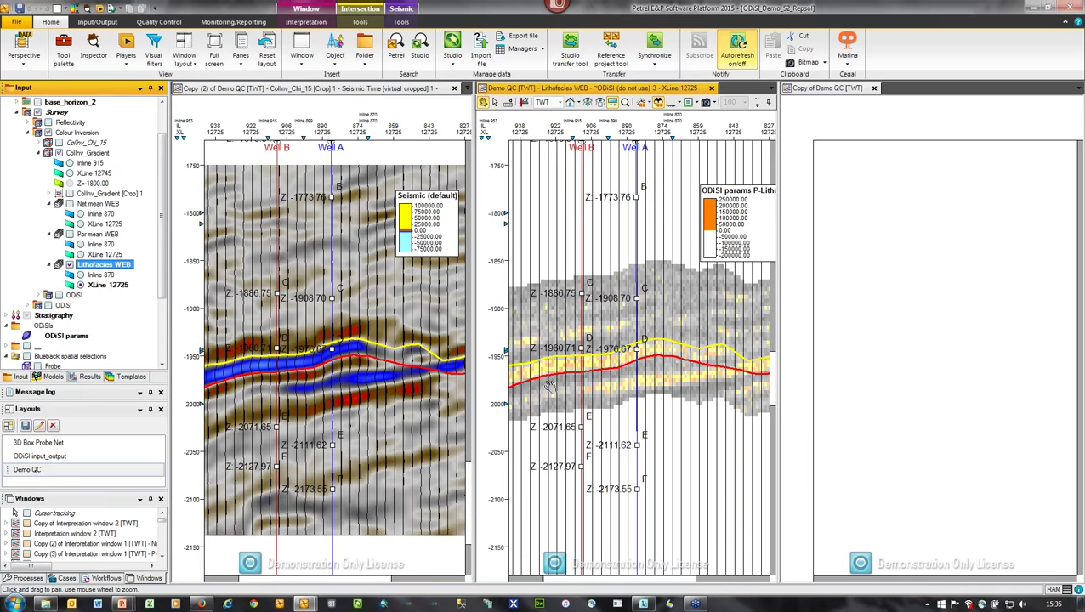
# - Display XLine 12725 of Net mean WEB in the Copy of Demo QC window
pyautogui.click(831, 97)
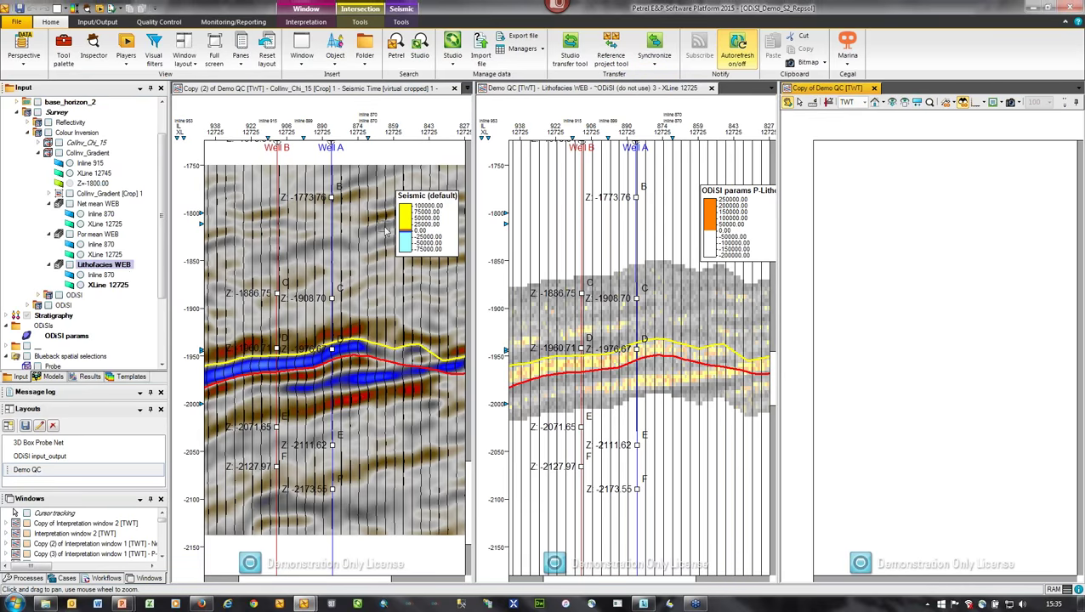
pyautogui.click(81, 224)
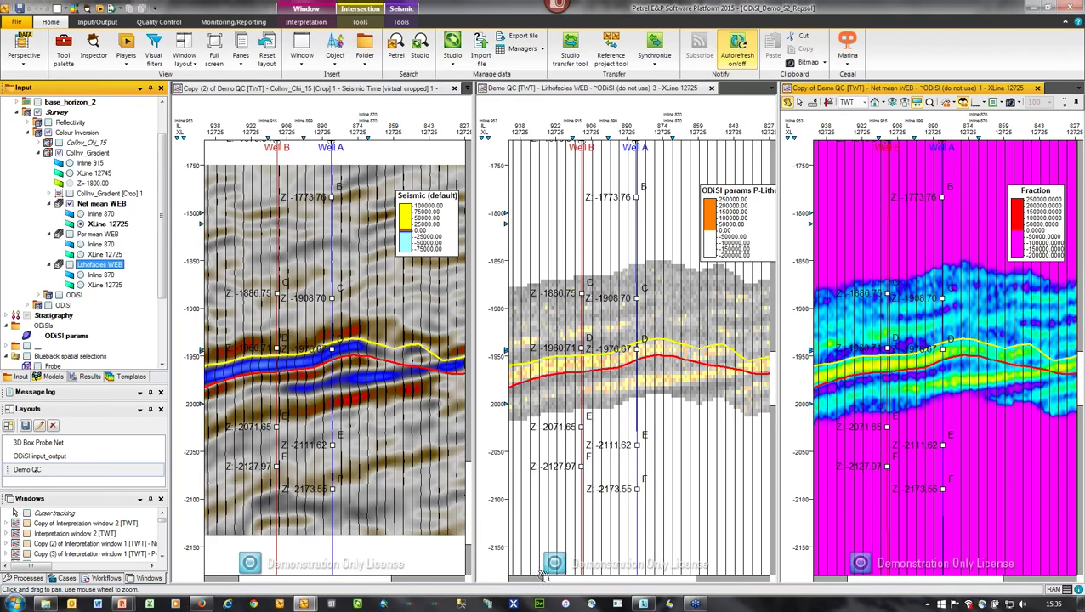
# - Bring back the Blueback ODiSI dialog and set up an inversion realization using ODiSI params over the whole volume
pyautogui.moveTo(306, 604)
pyautogui.click(365, 519)
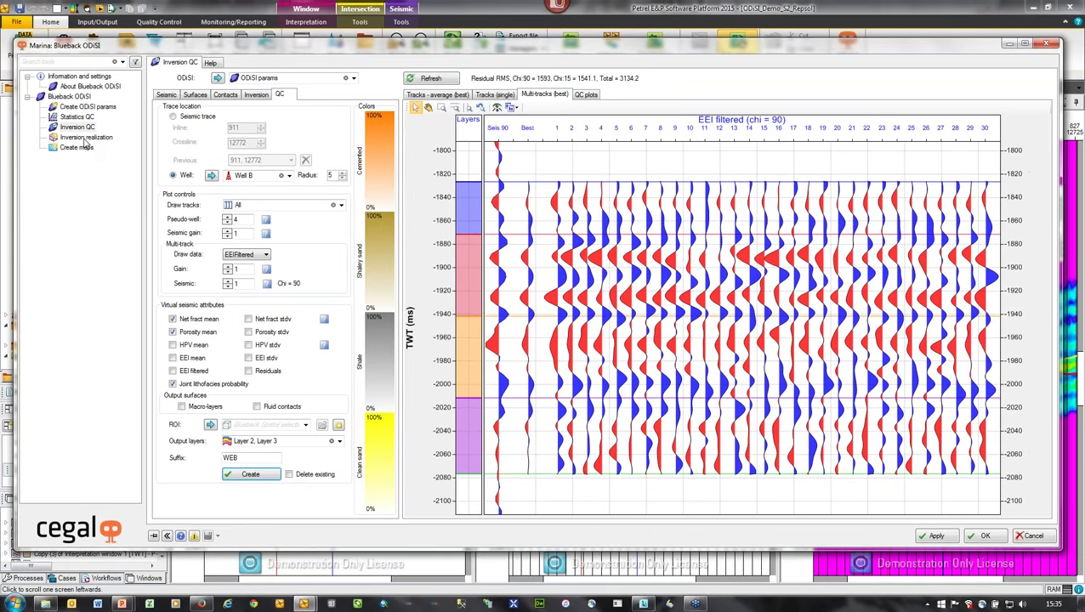
pyautogui.click(85, 140)
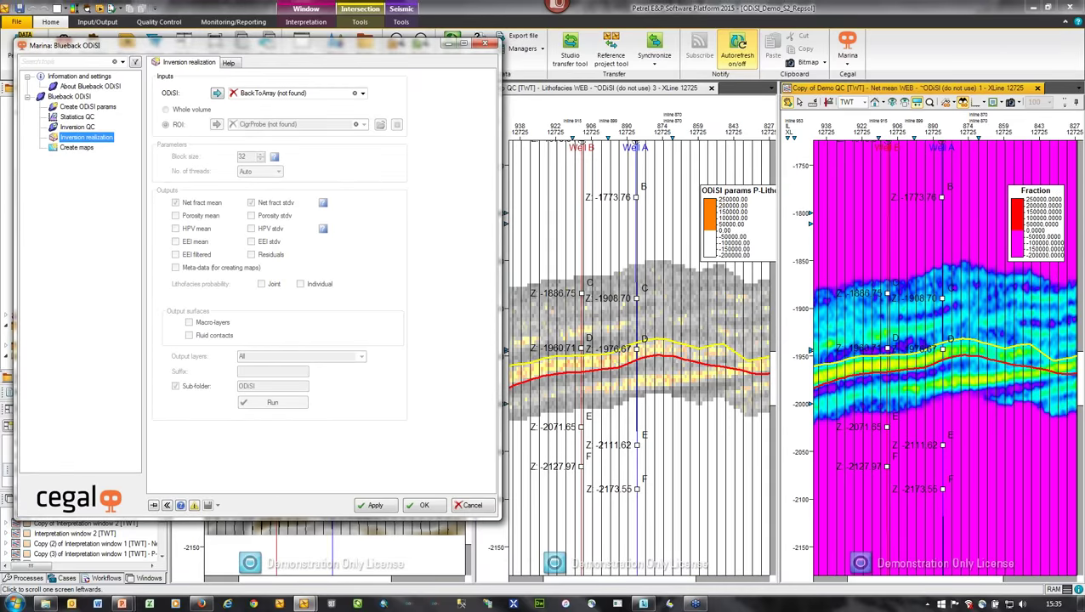
pyautogui.click(362, 92)
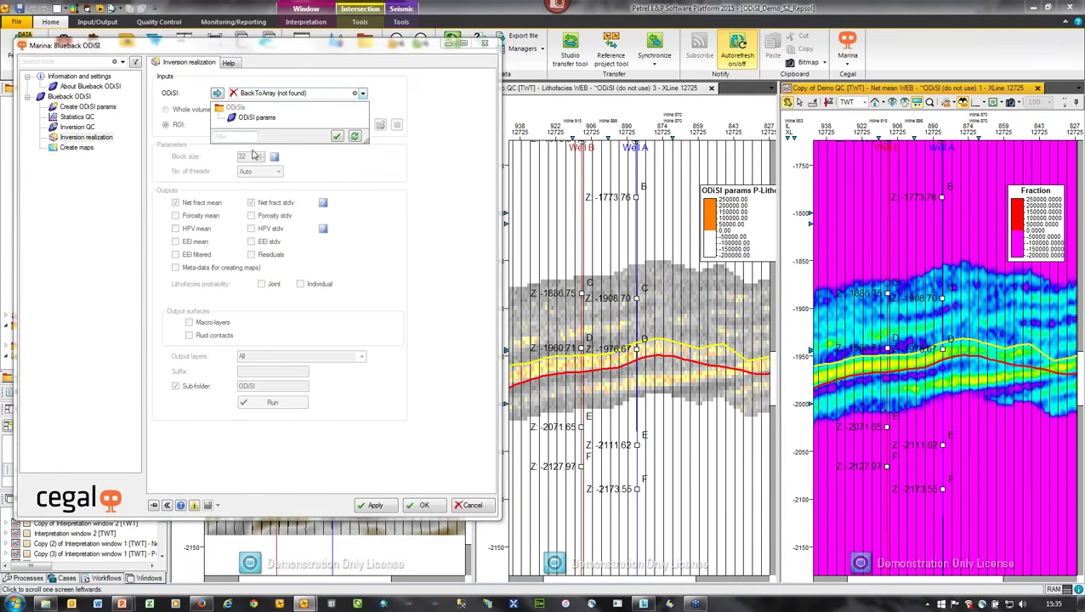
pyautogui.click(256, 117)
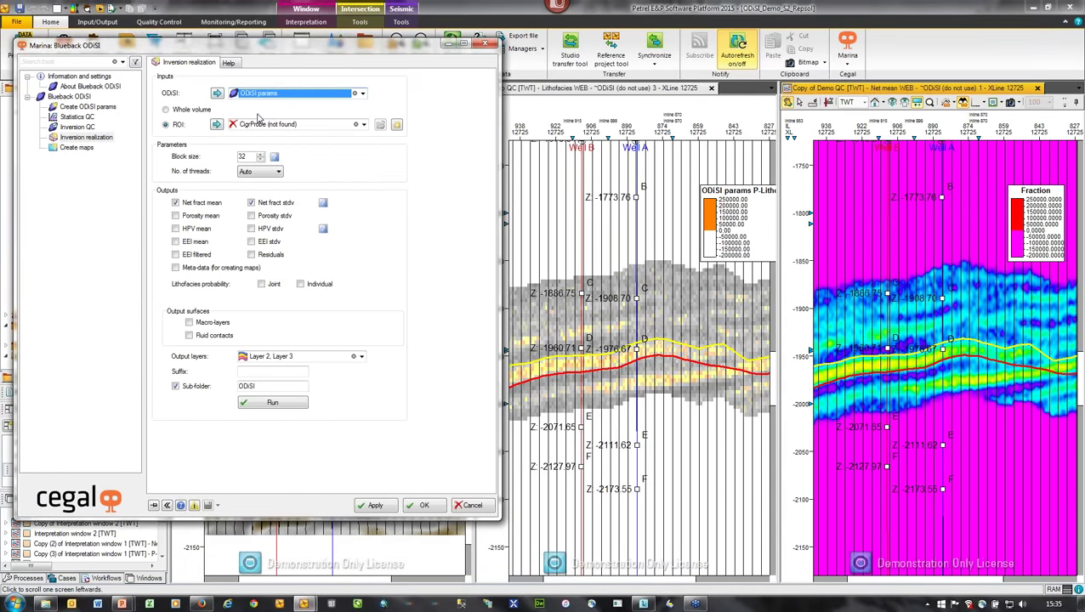
pyautogui.click(192, 109)
pyautogui.moveTo(501, 247); pyautogui.dragTo(592, 247)
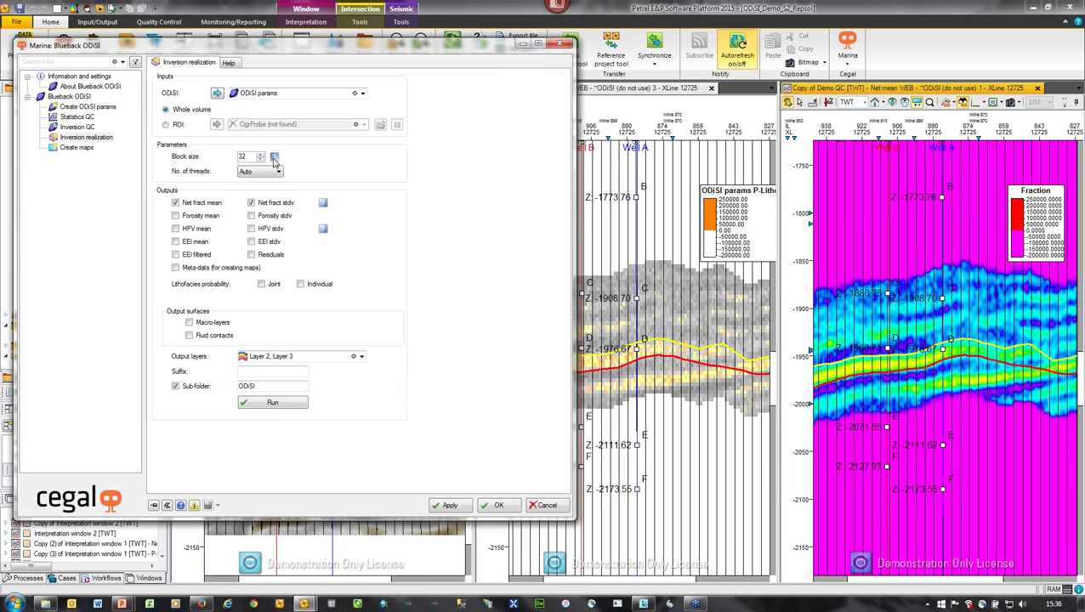
# - Check the block size help and the available thread counts for the inversion realization
pyautogui.moveTo(273, 160)
pyautogui.click(260, 174)
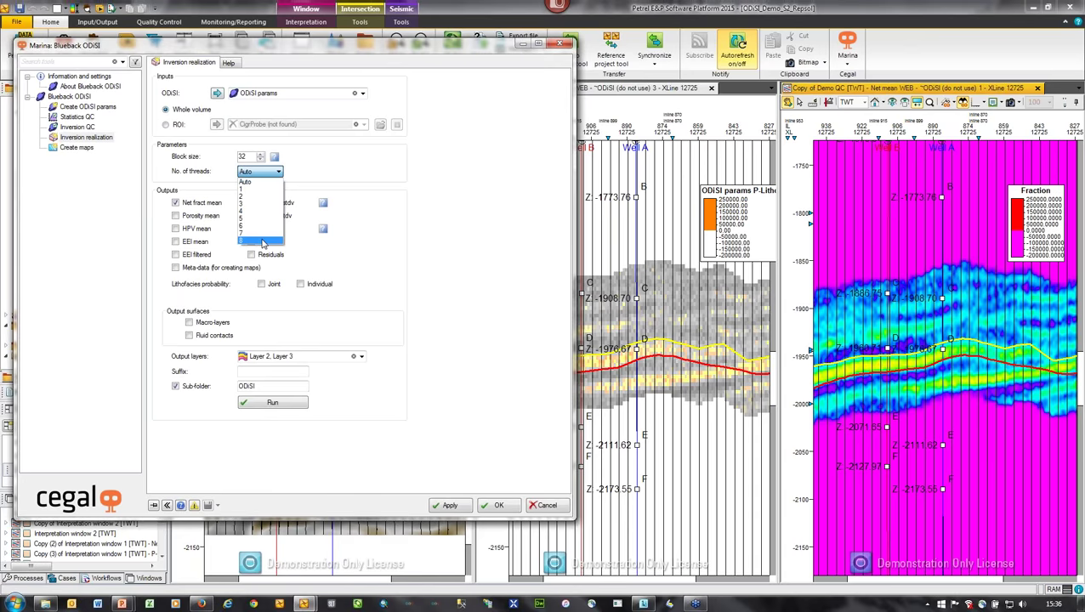
pyautogui.click(342, 258)
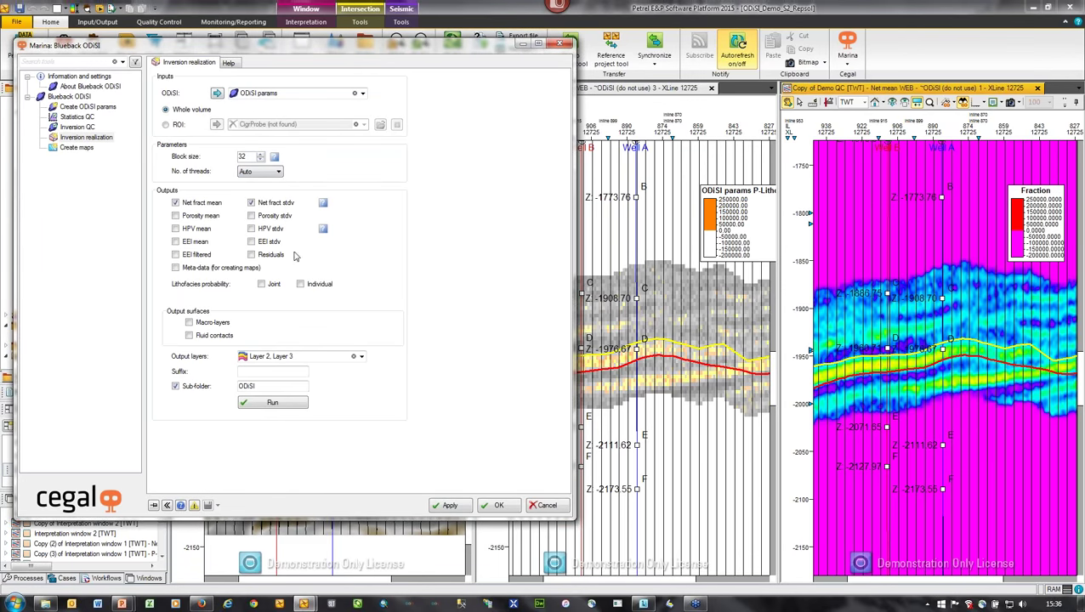
# - Enable the porosity, HPV and EEI mean and stdv outputs plus EEI filtered, residuals and meta-data, and close the dialog
pyautogui.click(202, 229)
pyautogui.click(199, 242)
pyautogui.click(198, 255)
pyautogui.click(198, 267)
pyautogui.click(251, 216)
pyautogui.click(251, 229)
pyautogui.click(251, 243)
pyautogui.click(252, 255)
pyautogui.moveTo(549, 50); pyautogui.dragTo(659, 54)
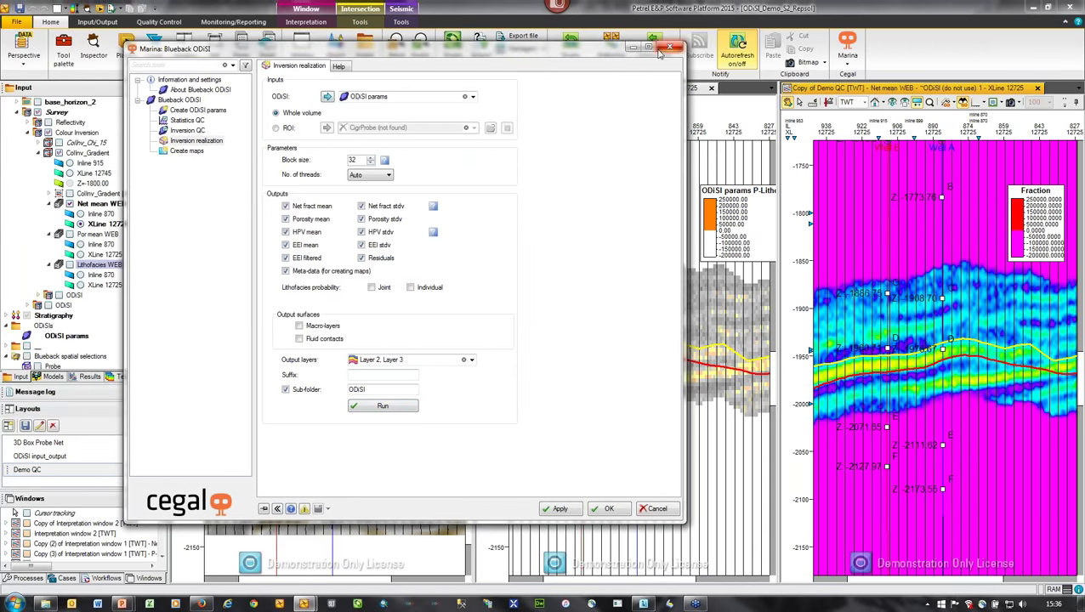
pyautogui.click(669, 48)
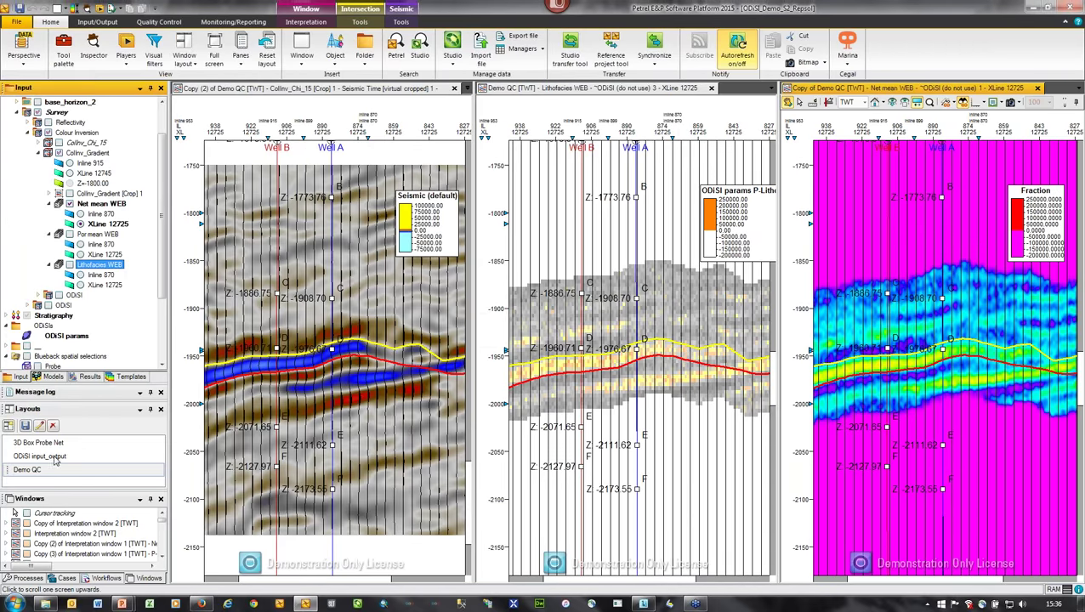
# - Load the 3D Box Probe Net layout and inspect the net sand bodies around the well from another angle
pyautogui.doubleClick(52, 443)
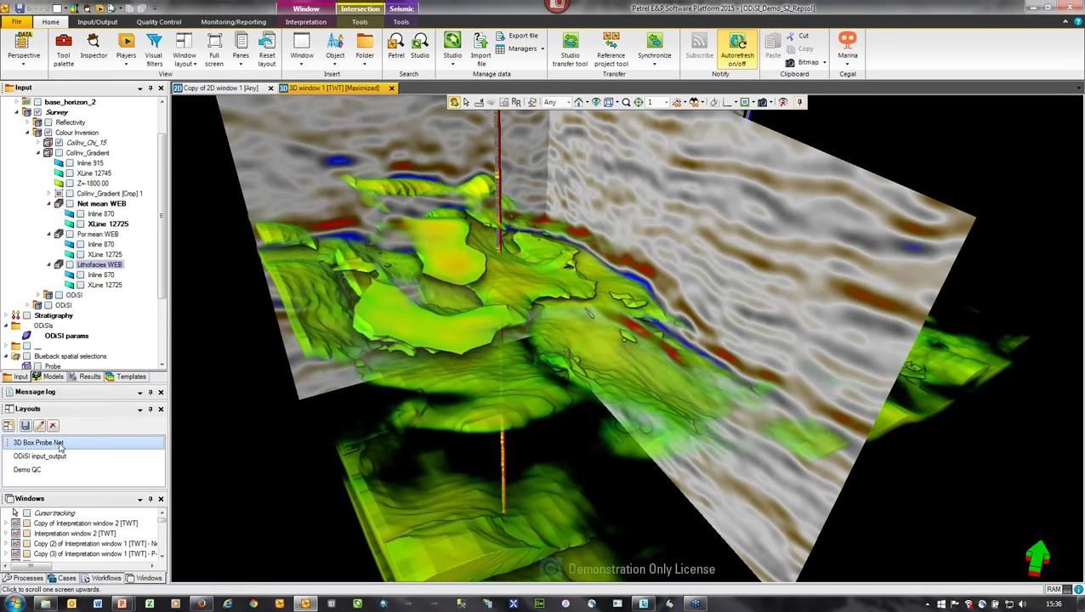
pyautogui.moveTo(579, 406); pyautogui.dragTo(503, 428)
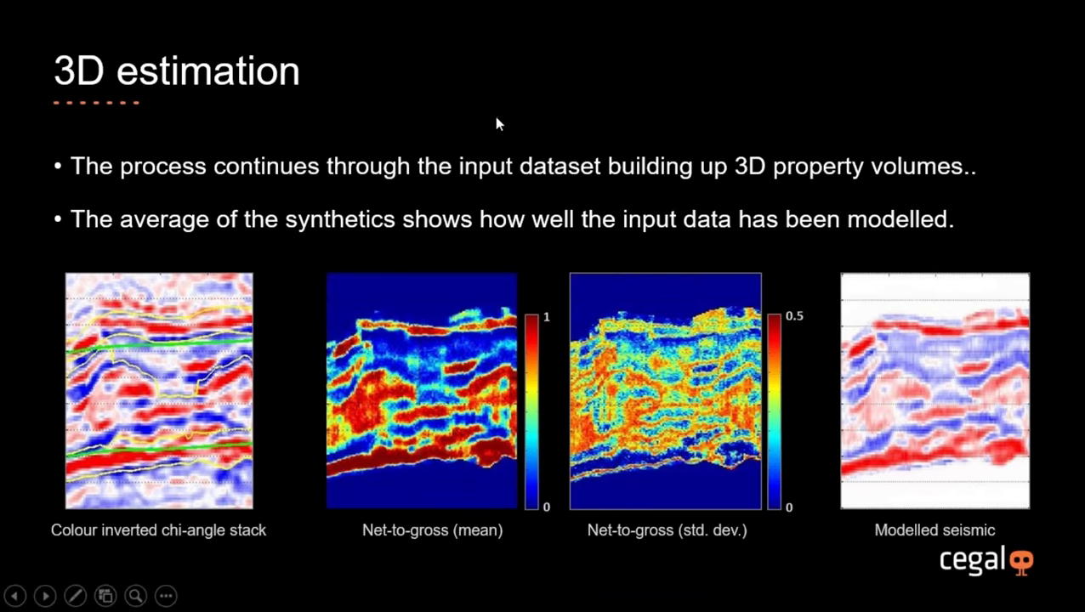
pyautogui.press('Right')
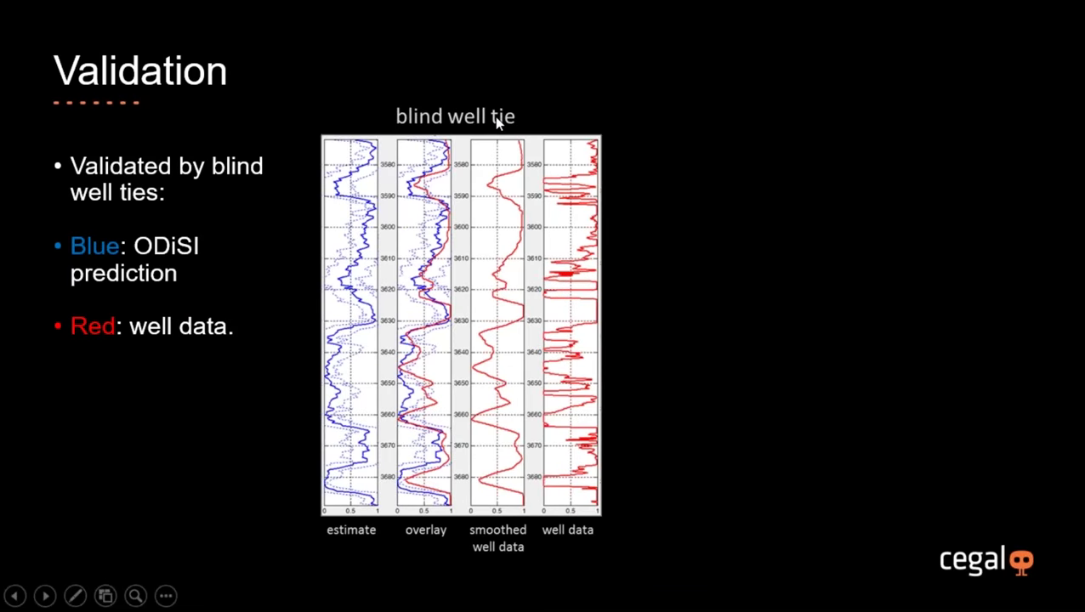